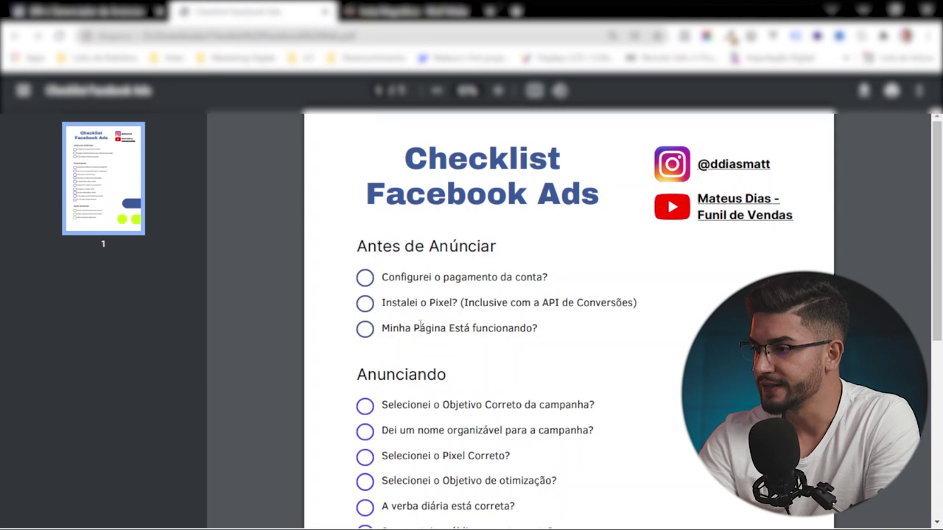
Look through the Insta Magnético sales page and follow its purchase link to the checkout.
left_click(421, 10)
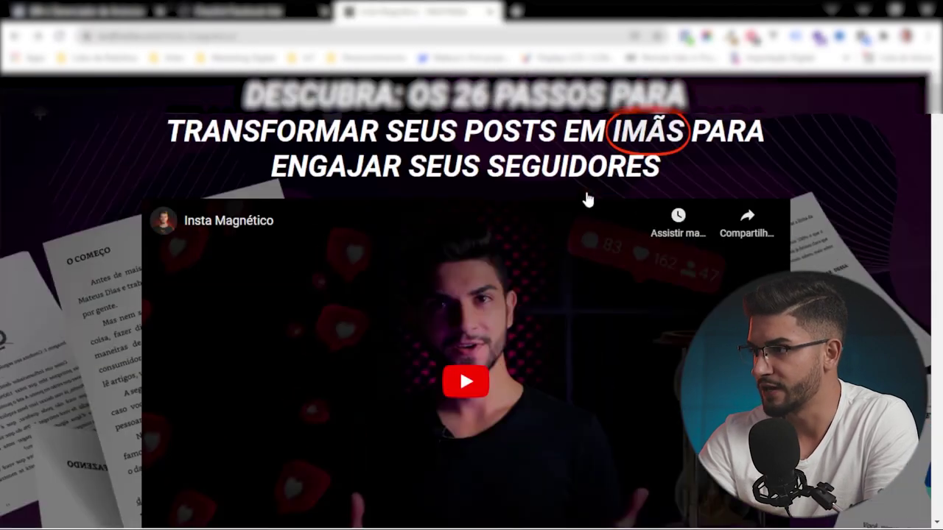
scroll(320, 195, "down", 5)
left_click_drag(321, 195, 309, 379)
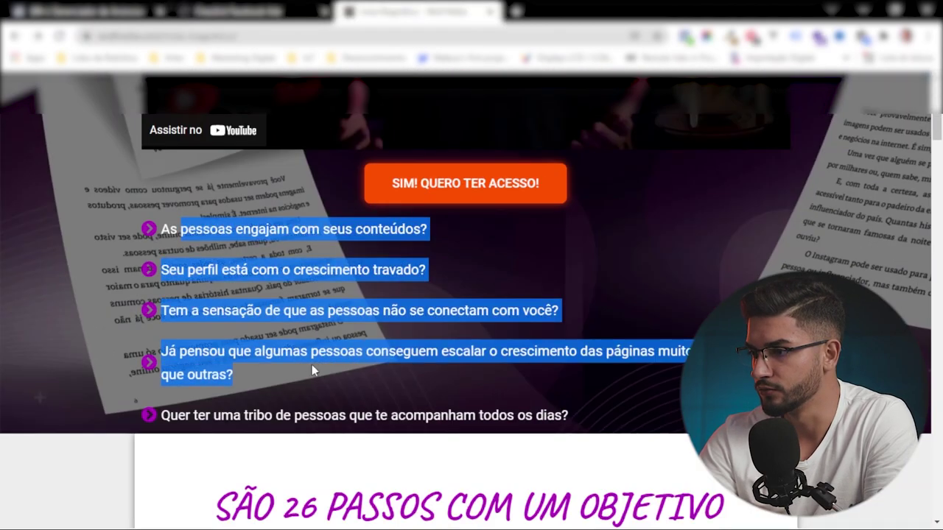
scroll(416, 213, "down", 15)
scroll(417, 214, "up", 15)
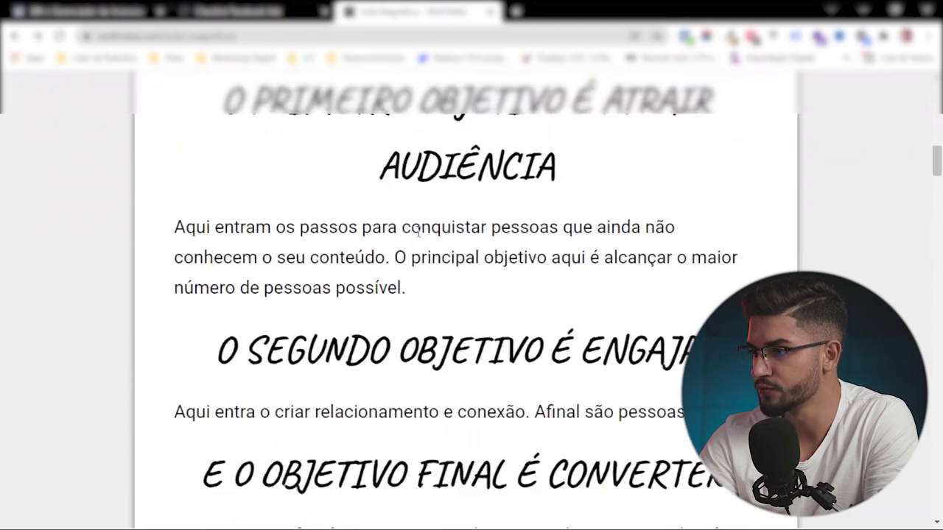
left_click(486, 323)
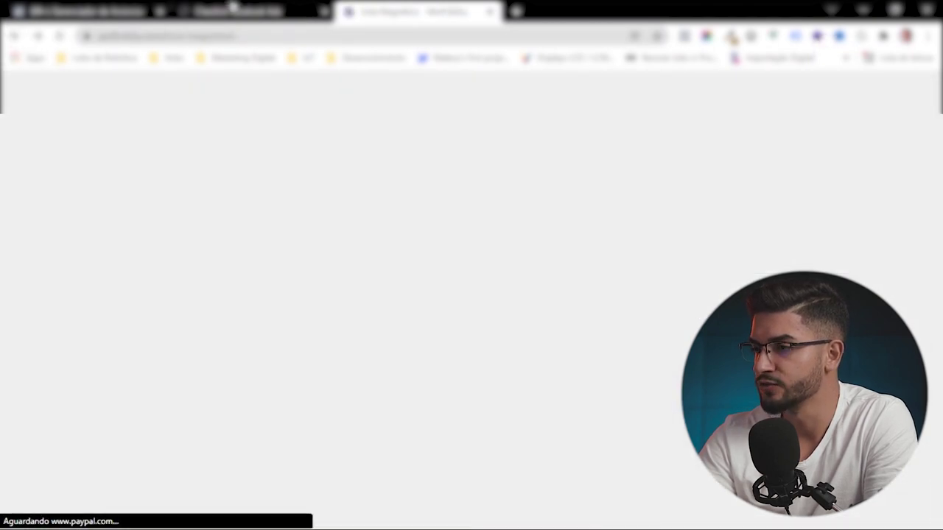
Return to the Facebook Ads checklist and highlight the item about installing the Pixel with the API de Conversões.
left_click(207, 9)
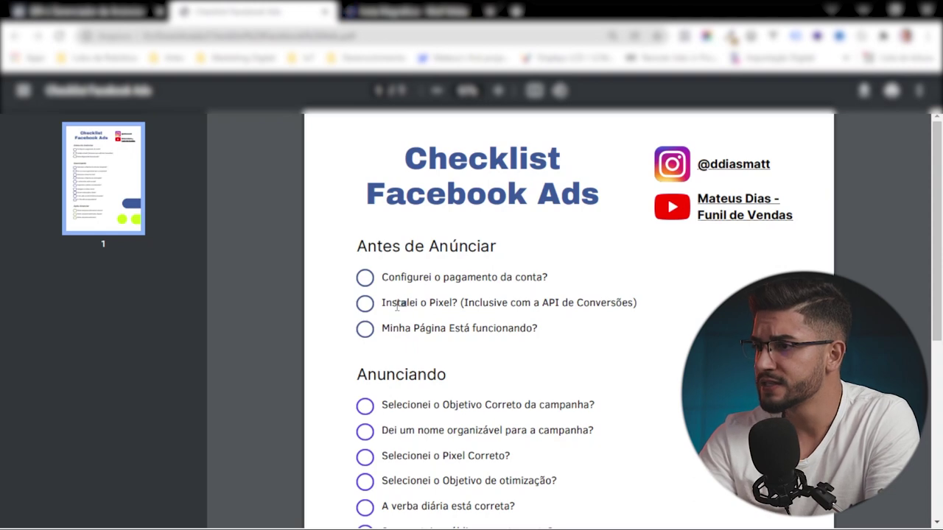
left_click_drag(396, 308, 638, 302)
left_click(598, 309)
left_click(605, 302)
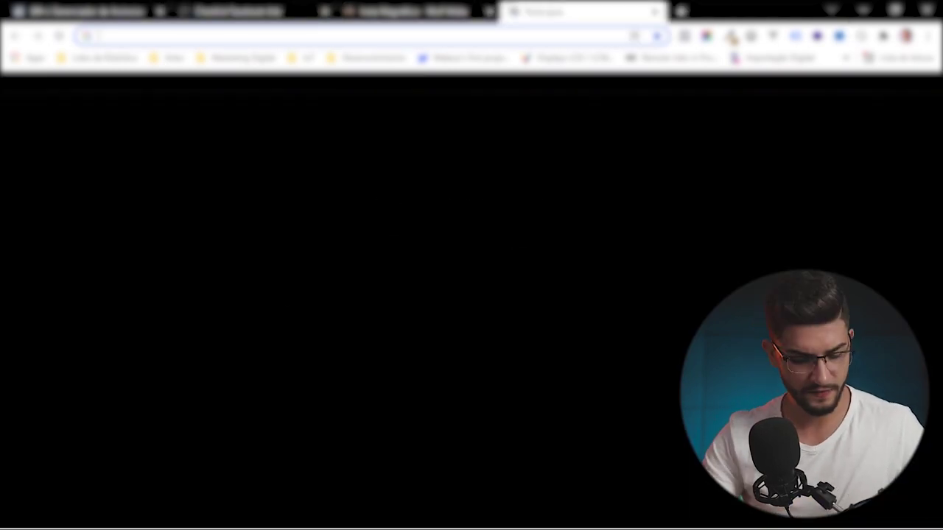
Open Hotmart in a new browser tab and go to the management page of the Insta Magnético product.
left_click(516, 11)
type("hotmart")
key("Return")
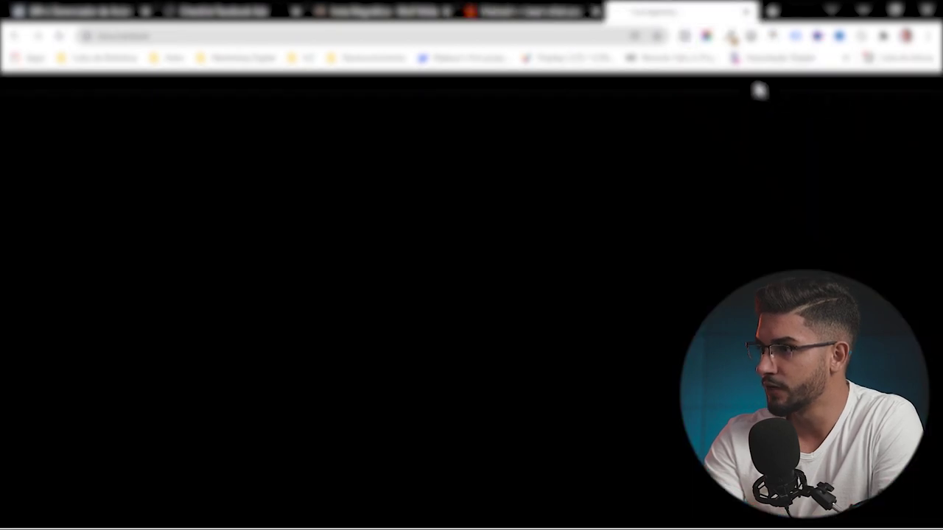
left_click(813, 100)
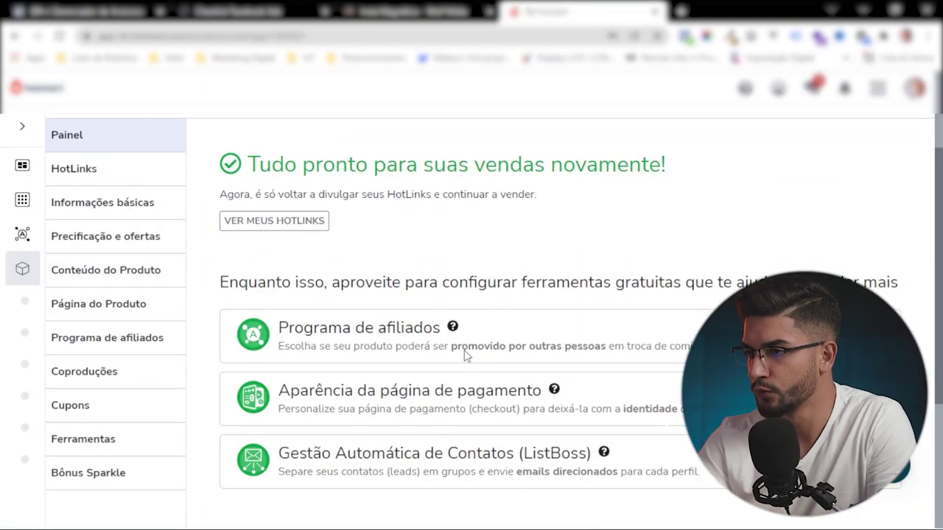
scroll(466, 356, "up", 2)
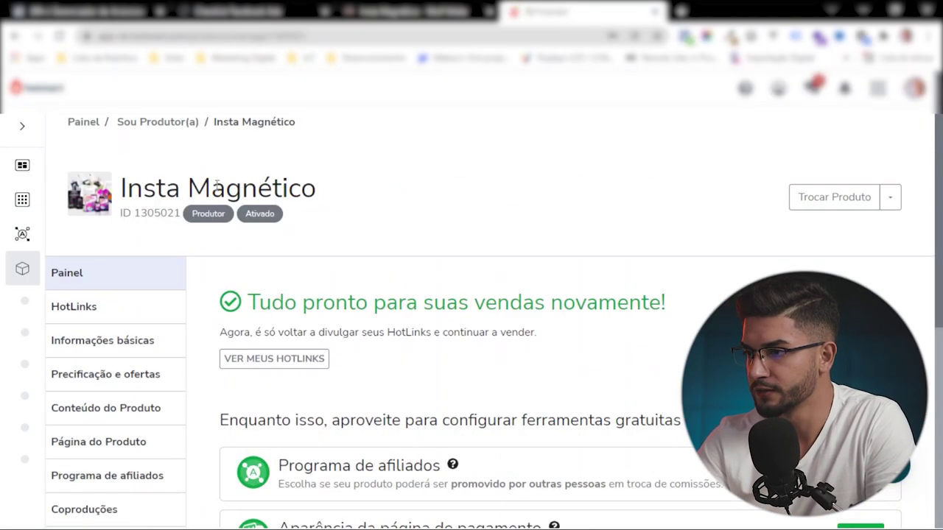
left_click_drag(126, 179, 389, 189)
scroll(398, 199, "down", 3)
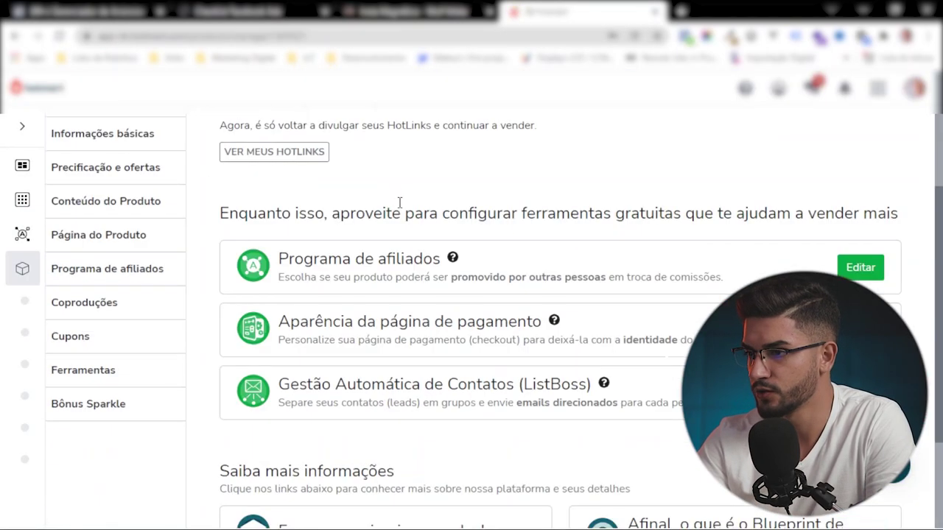
Open the product's Pixel de Rastreamento tool and look through the available tracking services, including facebook and TikTok.
left_click(101, 380)
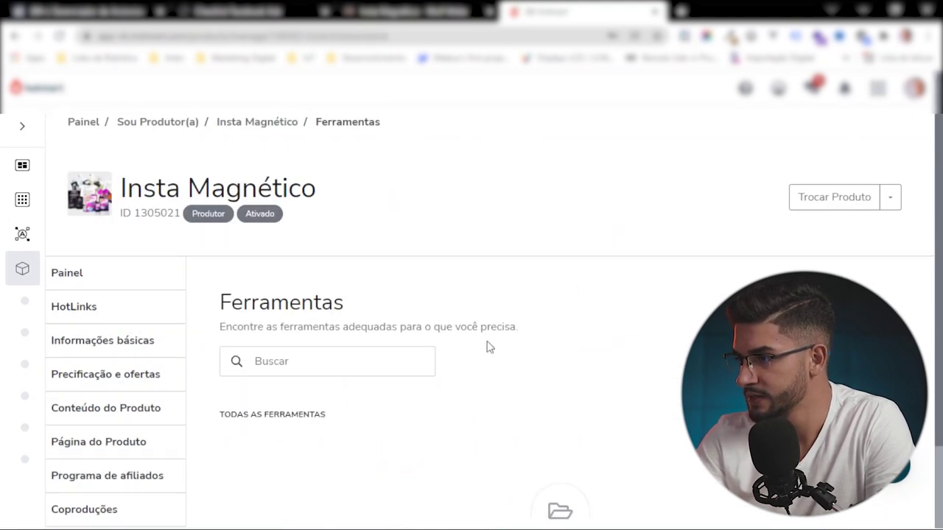
scroll(617, 316, "down", 2)
scroll(663, 295, "down", 5)
scroll(697, 277, "down", 1)
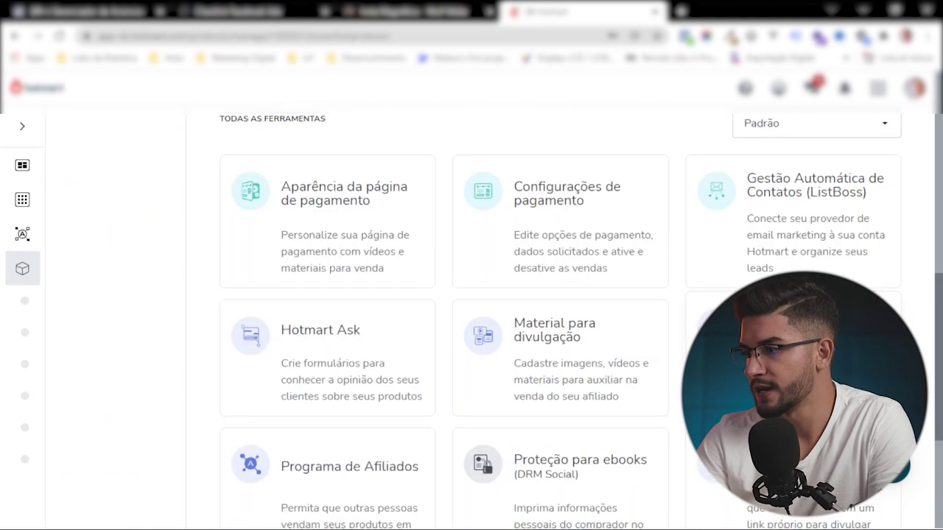
left_click(699, 324)
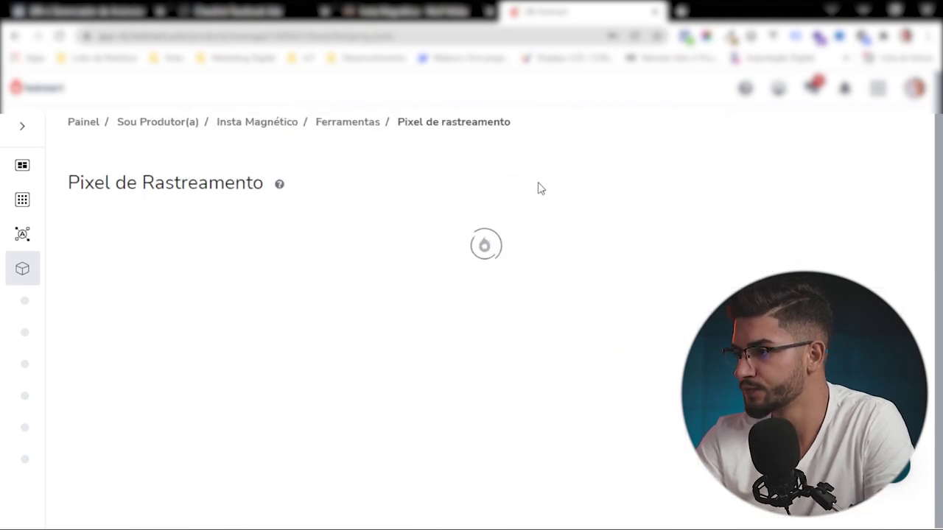
scroll(557, 190, "down", 2)
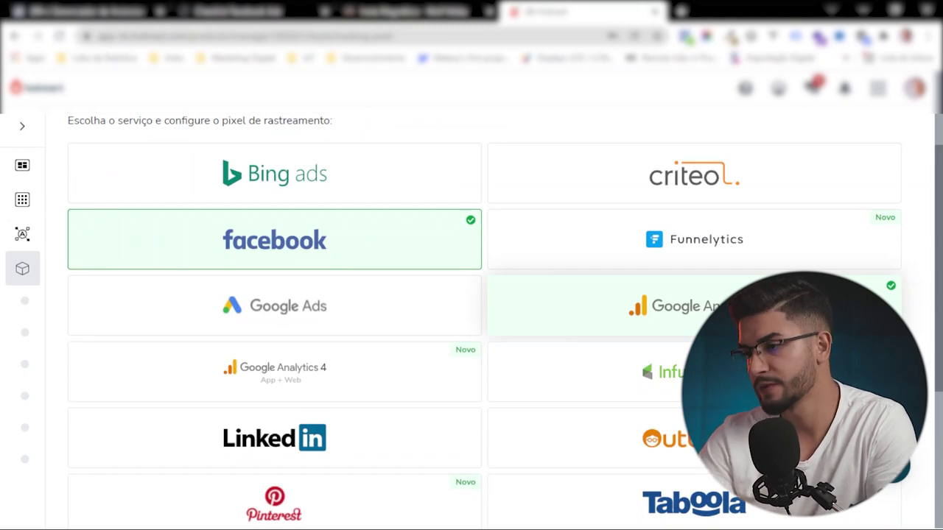
scroll(585, 285, "down", 3)
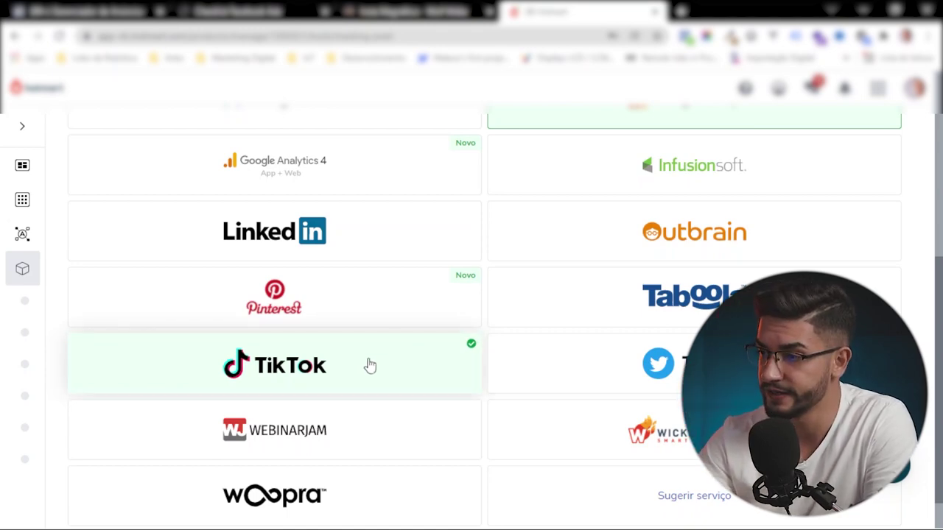
scroll(401, 294, "up", 2)
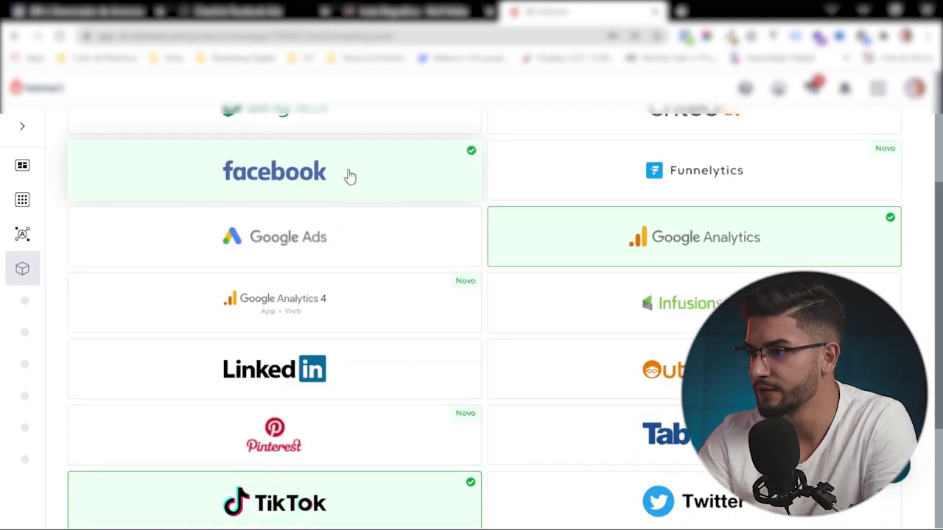
Switch back to the checklist and review the Antes de Anúnciar items on account payment, Pixel installation and the working page.
left_click(258, 10)
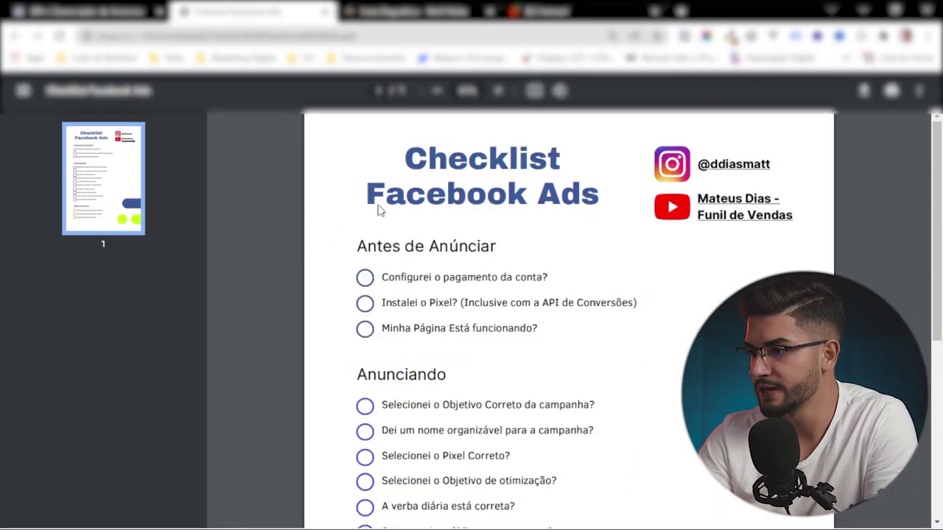
left_click_drag(409, 320, 482, 328)
left_click_drag(410, 278, 531, 303)
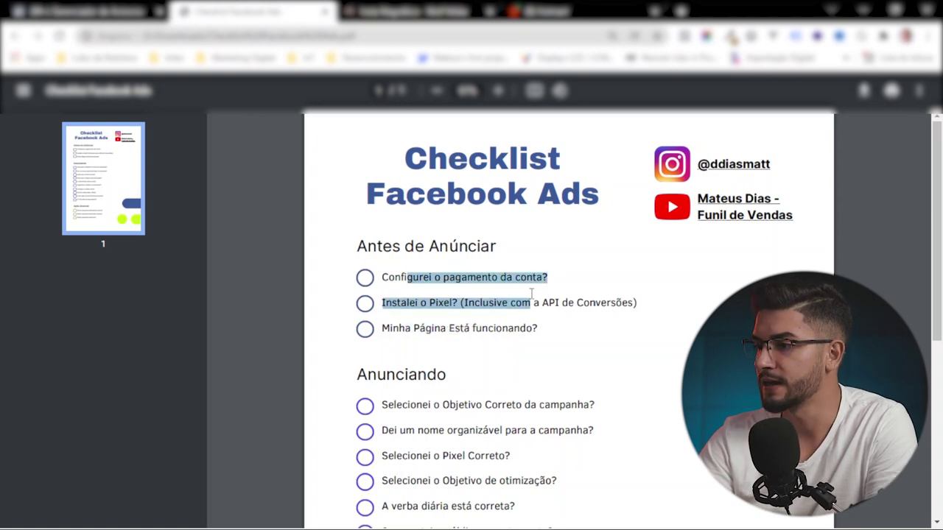
double_click(566, 301)
left_click(566, 298)
left_click(507, 299)
mouse_move(533, 302)
left_mouse_down()
mouse_move(582, 308)
mouse_move(545, 278)
mouse_move(546, 304)
left_mouse_up()
left_click(558, 299)
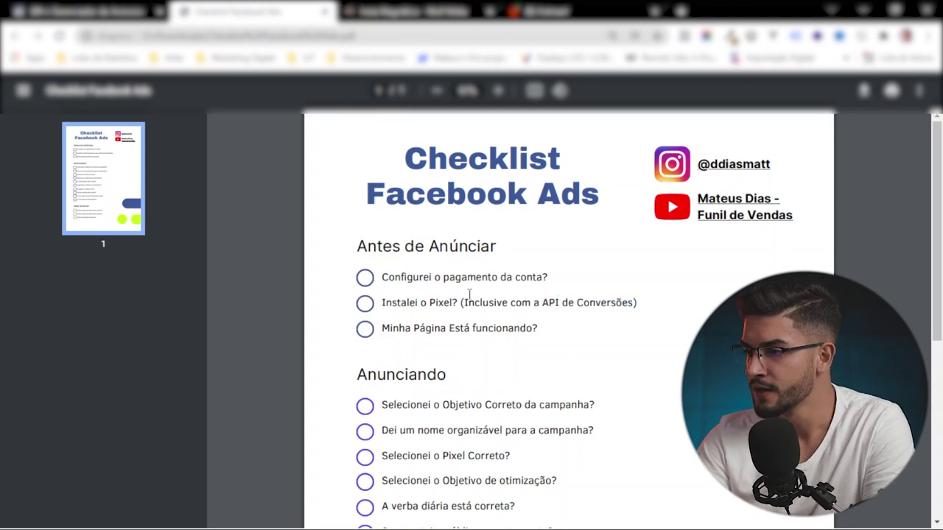
left_click_drag(397, 277, 530, 274)
left_click(460, 267)
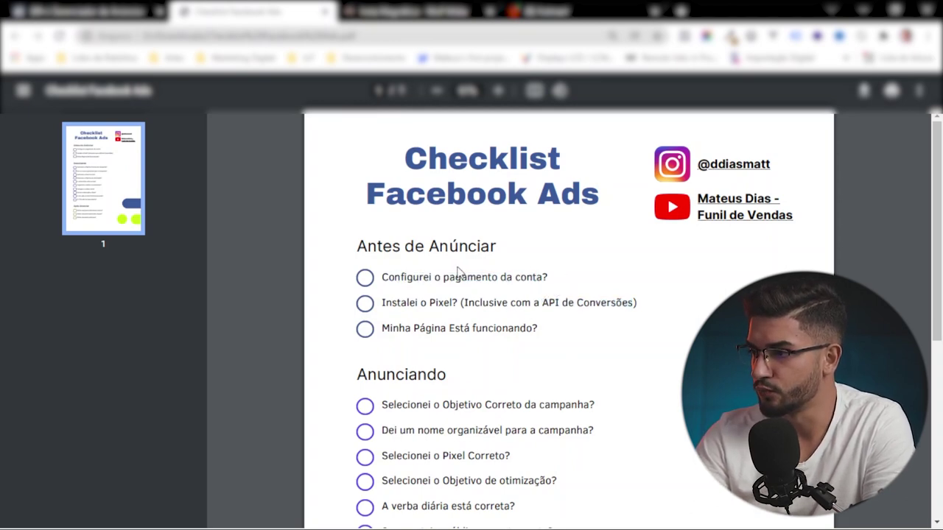
left_click_drag(398, 281, 469, 287)
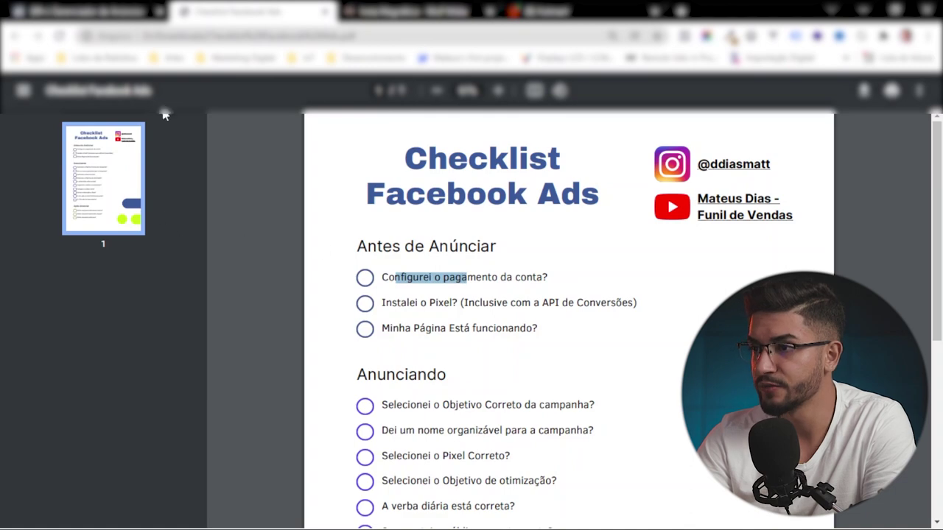
Check the campaign list in Ads Manager, and highlight the checklist's Anunciando item about selecting the correct campaign objective.
left_click(137, 13)
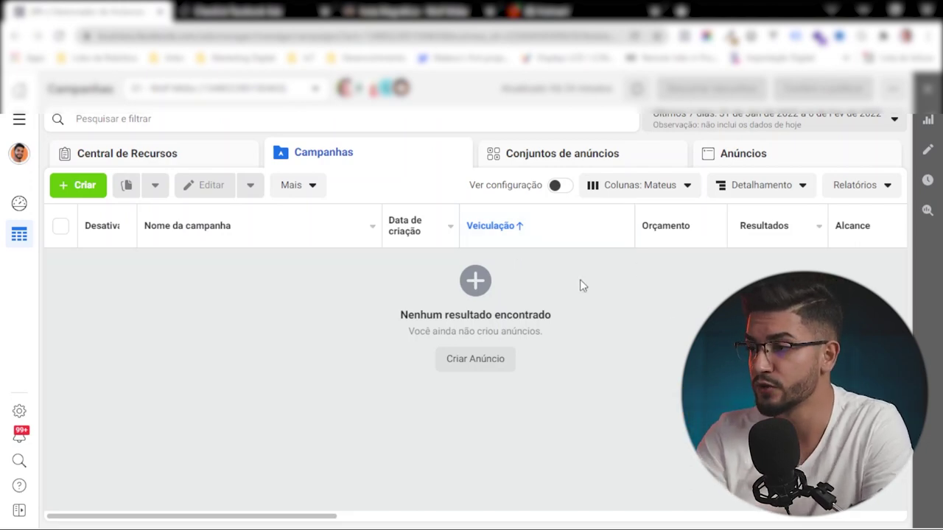
left_click(280, 10)
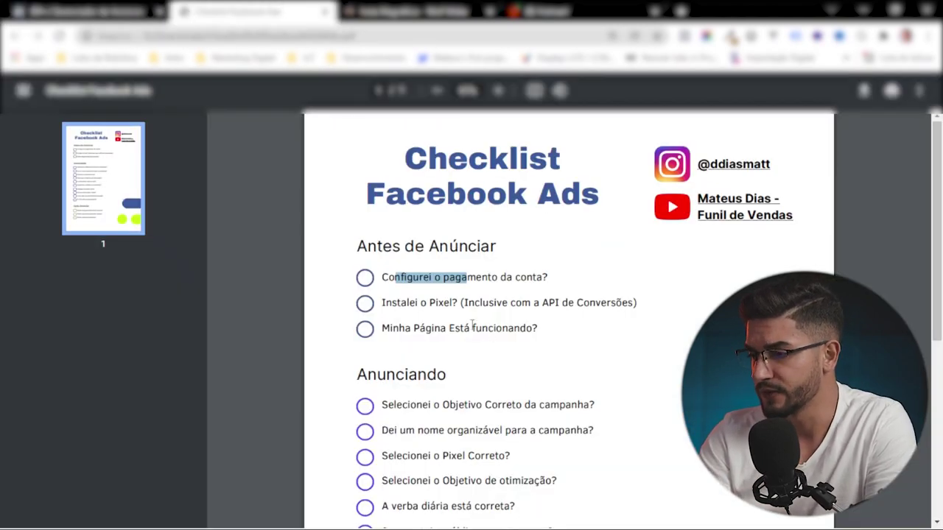
scroll(473, 325, "down", 2)
left_click_drag(357, 237, 356, 274)
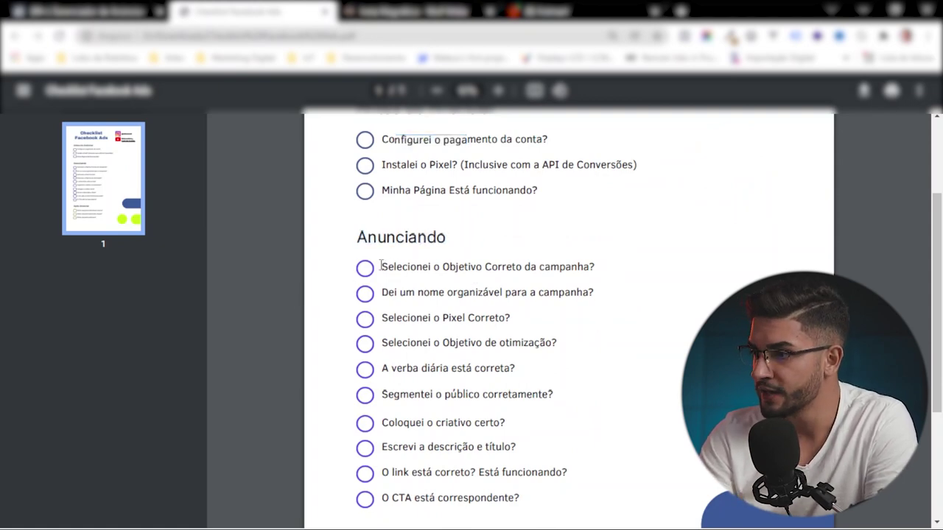
left_click_drag(382, 267, 592, 273)
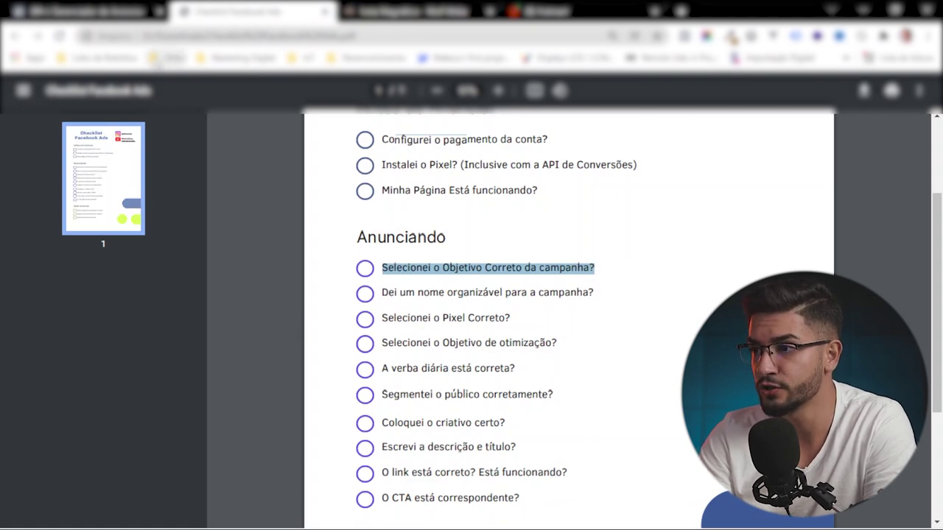
Start a new campaign in Ads Manager with the Conversões objective and continue to the creation method.
left_click(122, 9)
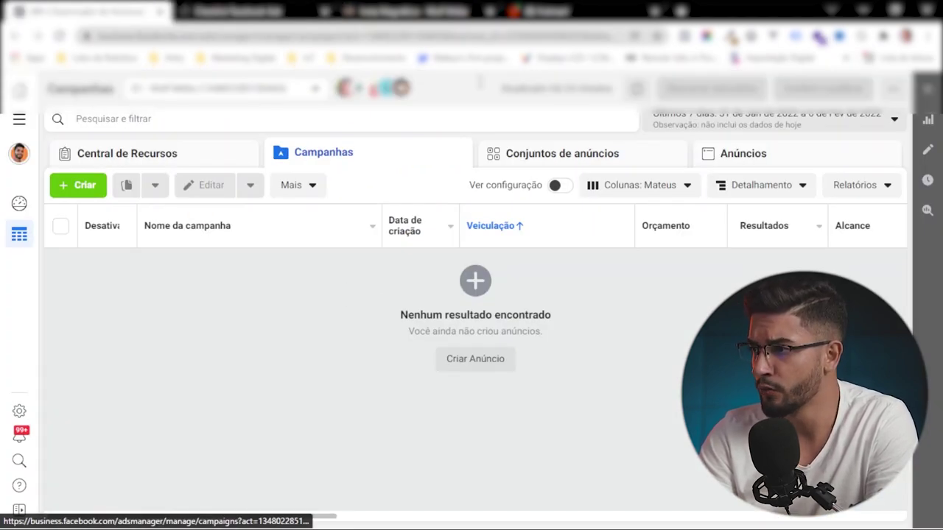
left_click(84, 185)
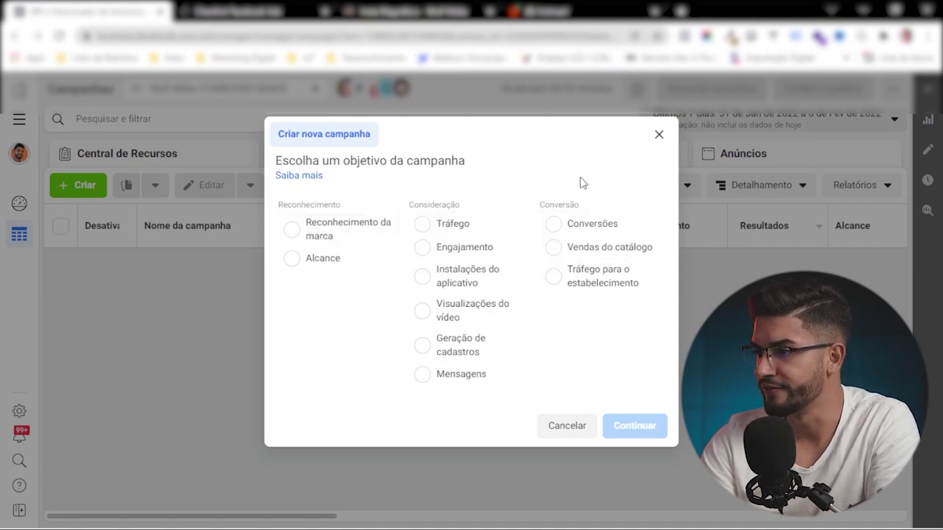
left_click_drag(543, 205, 588, 209)
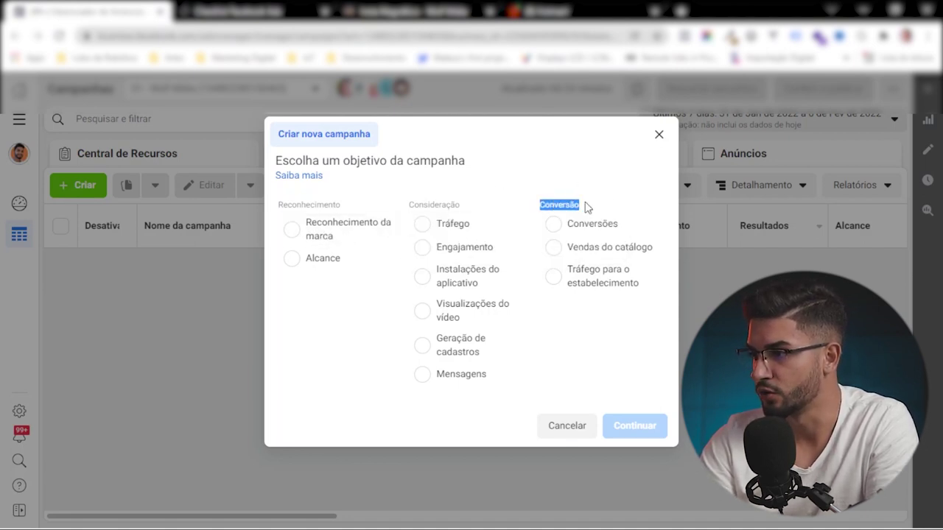
left_click(596, 205)
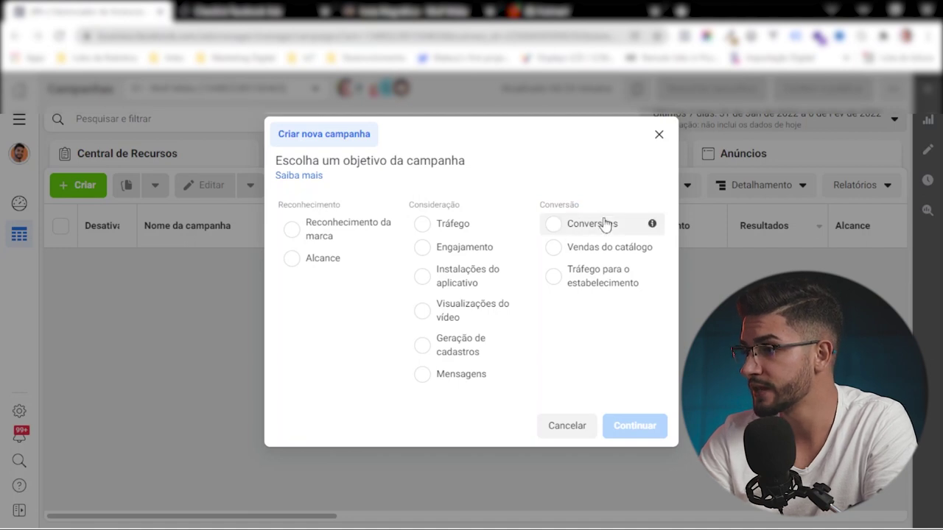
mouse_move(653, 225)
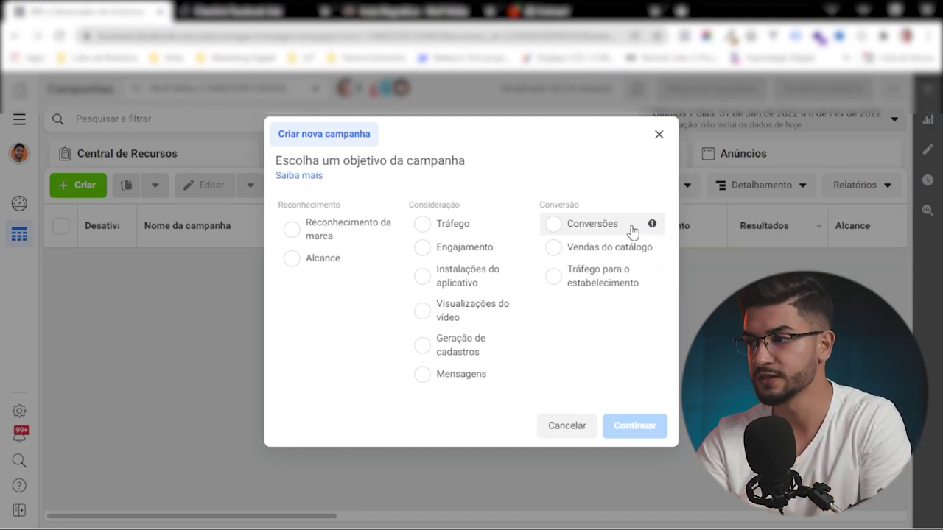
left_click(413, 11)
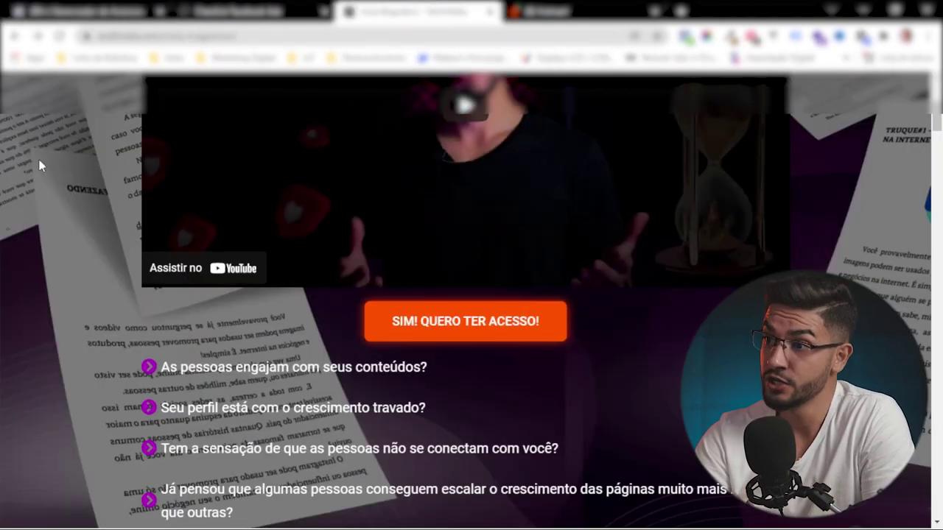
left_click(85, 10)
left_click(569, 228)
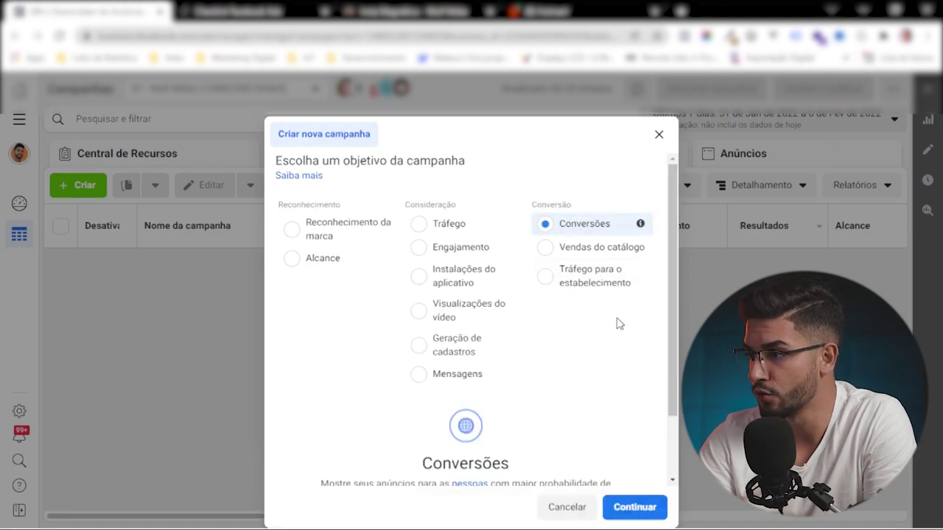
left_click(634, 477)
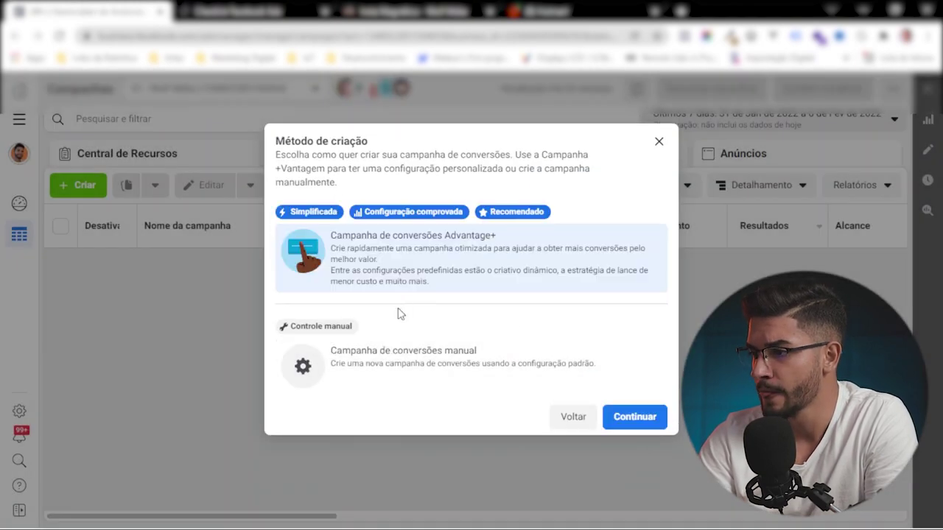
Choose the manual conversions campaign (Campanha de conversões manual) as the creation method and continue to its setup.
left_click_drag(290, 141, 410, 158)
left_click(415, 161)
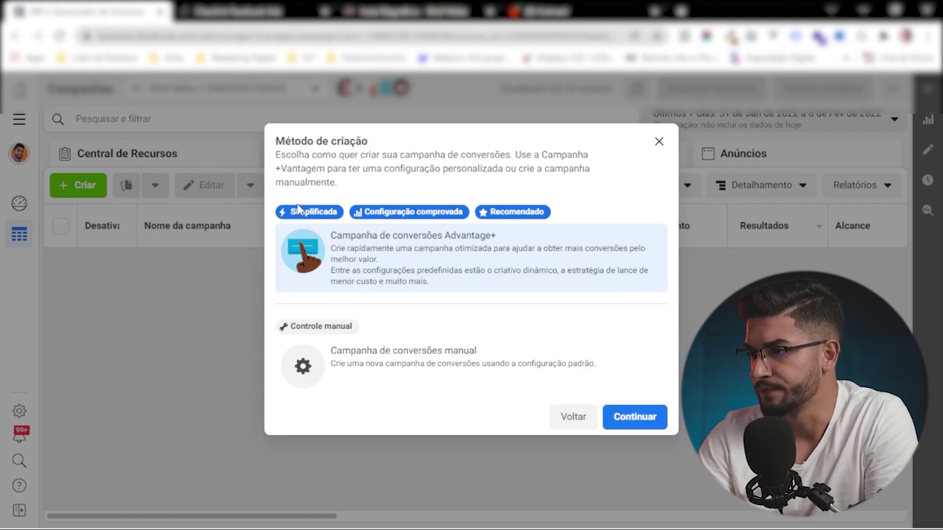
mouse_move(315, 211)
mouse_move(436, 211)
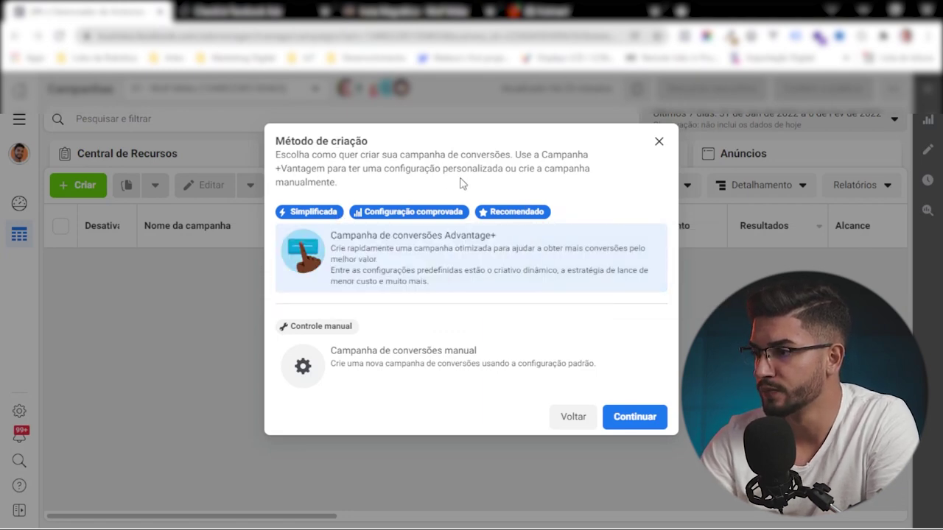
mouse_move(545, 207)
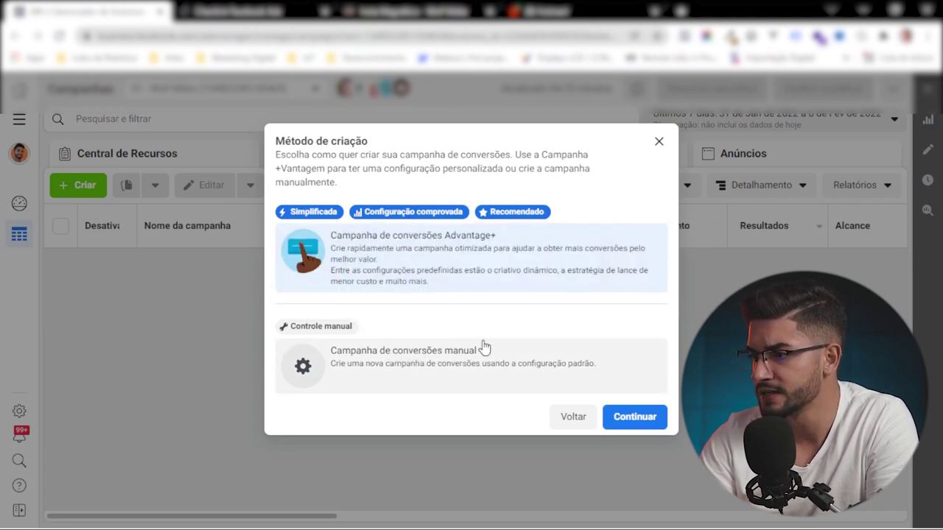
left_click(381, 361)
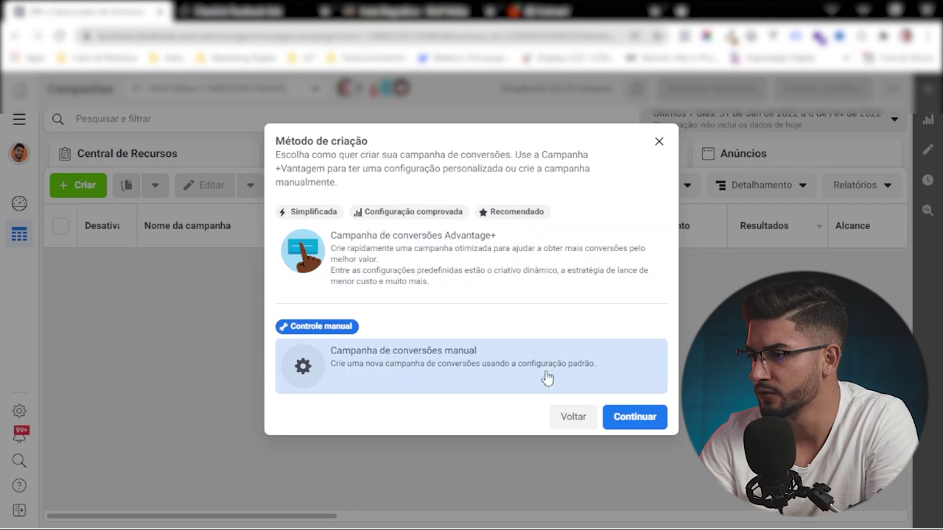
left_click(623, 417)
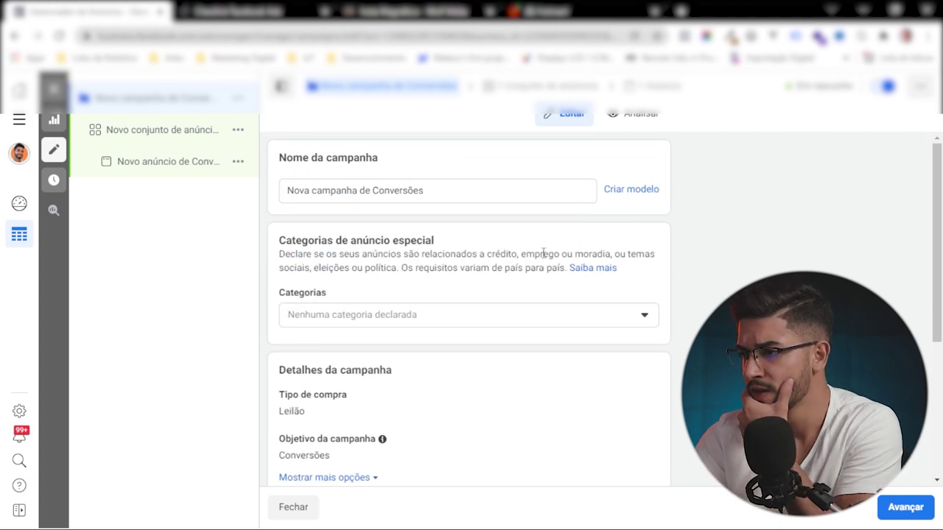
Switch to the checklist and highlight the Anunciando item about giving the campaign an organized name.
left_click(249, 9)
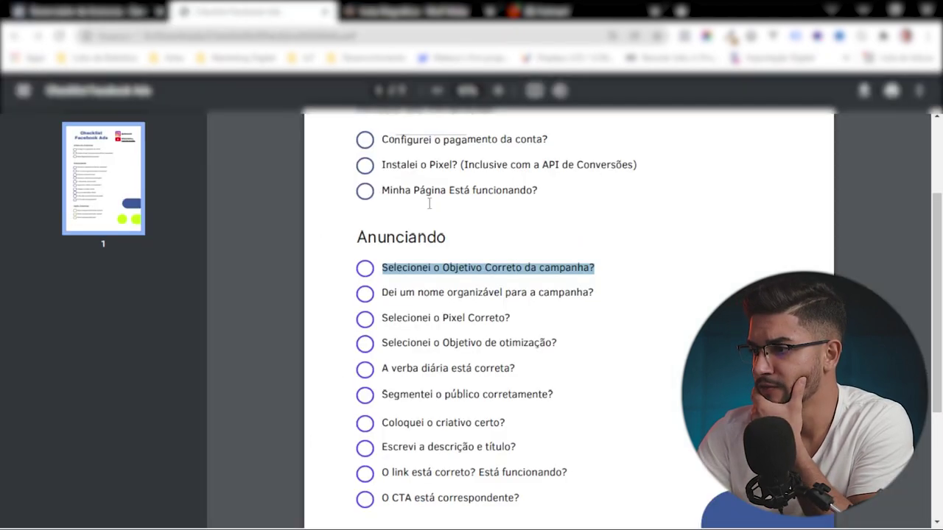
left_click(398, 297)
left_click_drag(379, 292, 597, 293)
left_click(582, 281)
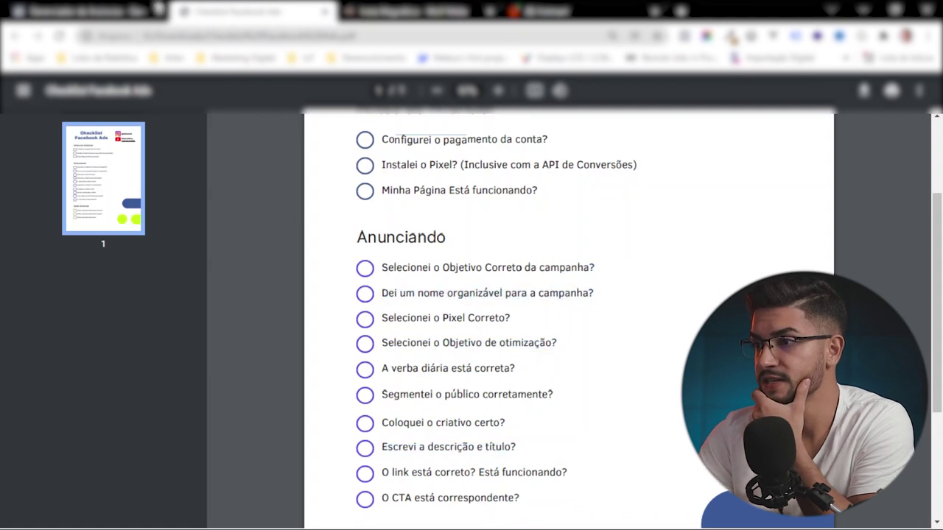
Return to Ads Manager, name the campaign "Tráfego Direto - Insta Magnético" and continue to the ad set.
left_click(107, 9)
triple_click(449, 188)
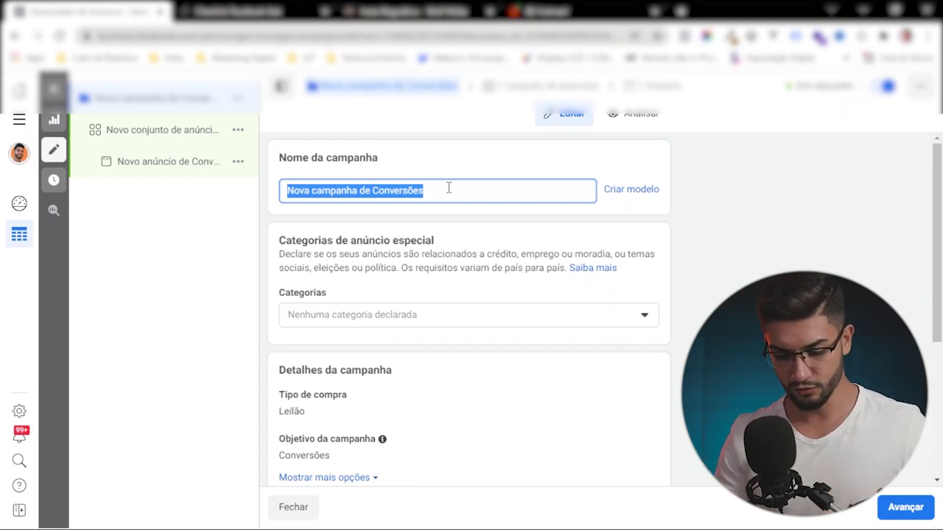
type("Tráfego Direto - Insta Magnético")
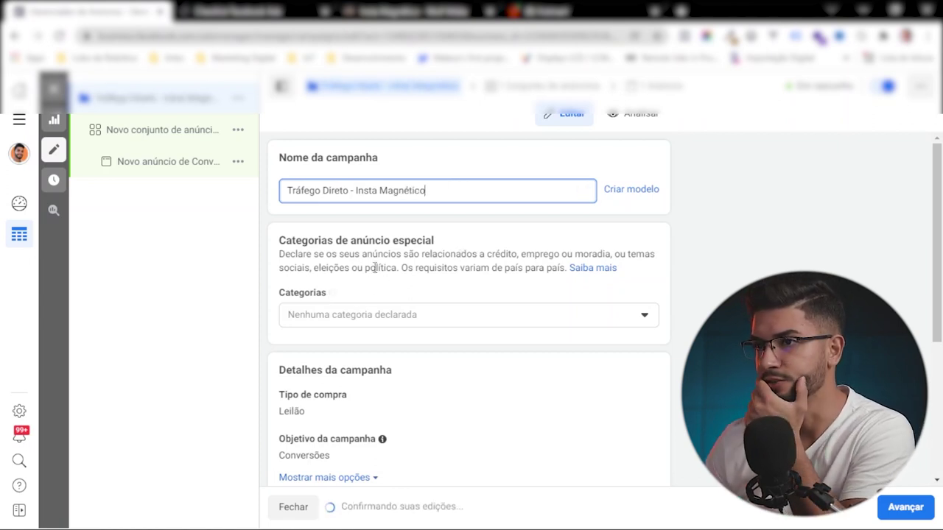
scroll(425, 373, "down", 2)
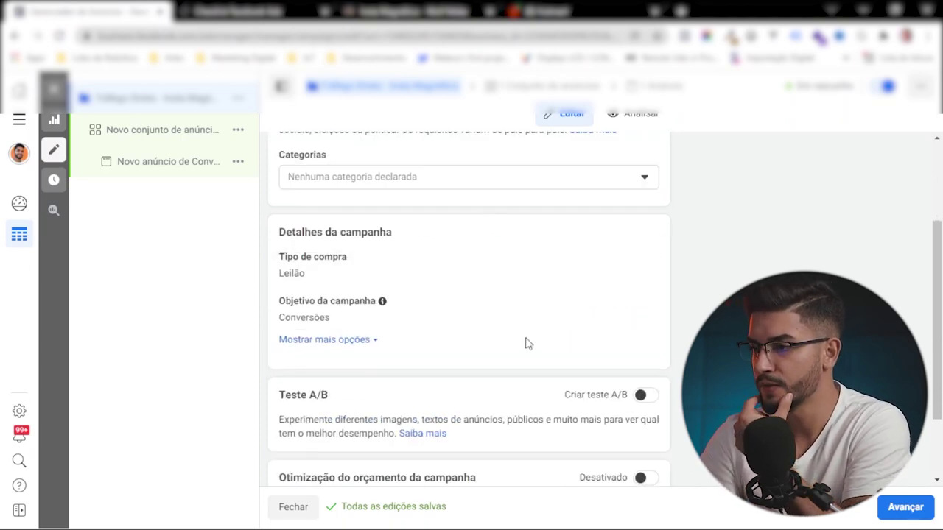
scroll(361, 321, "down", 2)
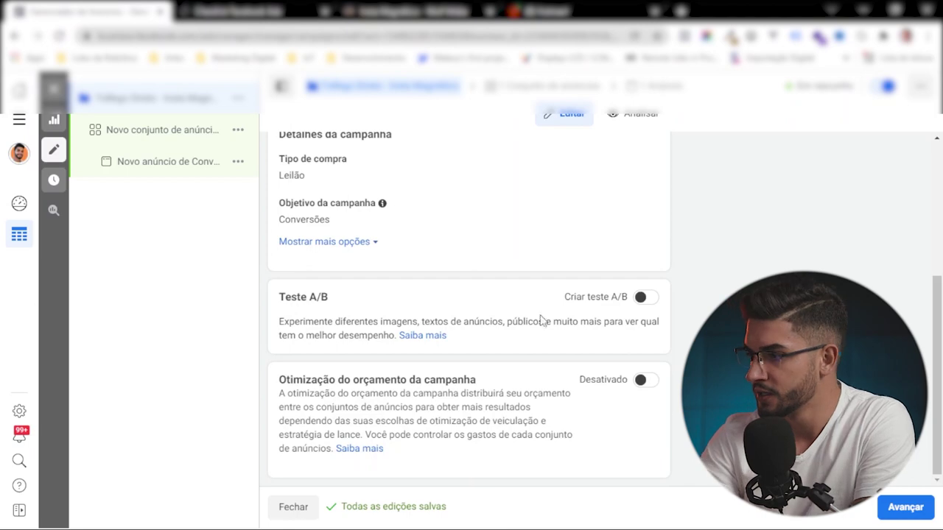
left_click(908, 507)
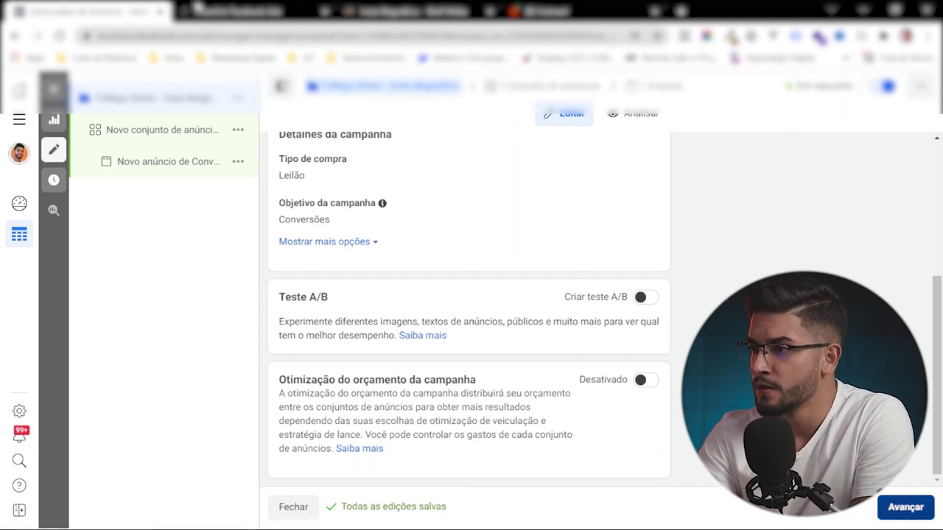
Highlight the checklist's item about selecting the correct Pixel, and return to Ads Manager.
key("ctrl+Tab")
left_click_drag(384, 326, 510, 327)
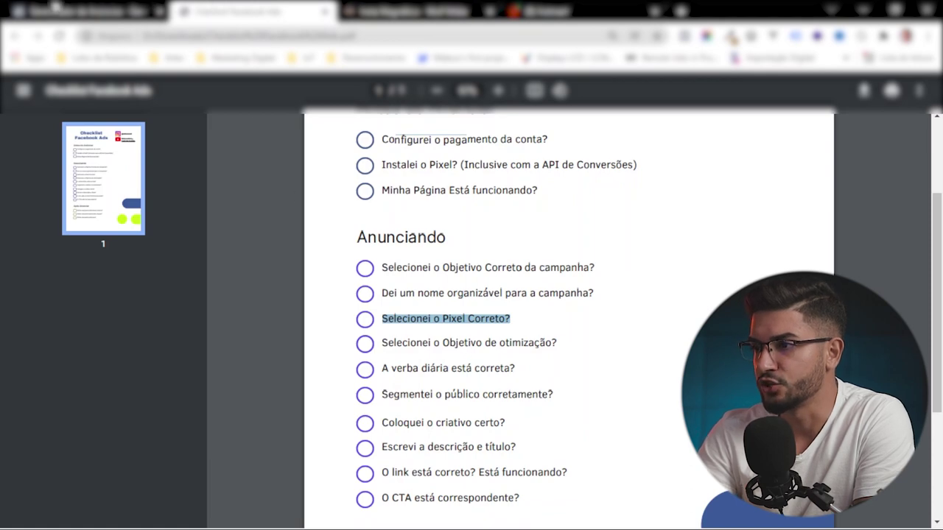
left_click(116, 9)
Rename the ad set as "[07/01/22] [Público Frio] - Insta Magnético".
triple_click(501, 189)
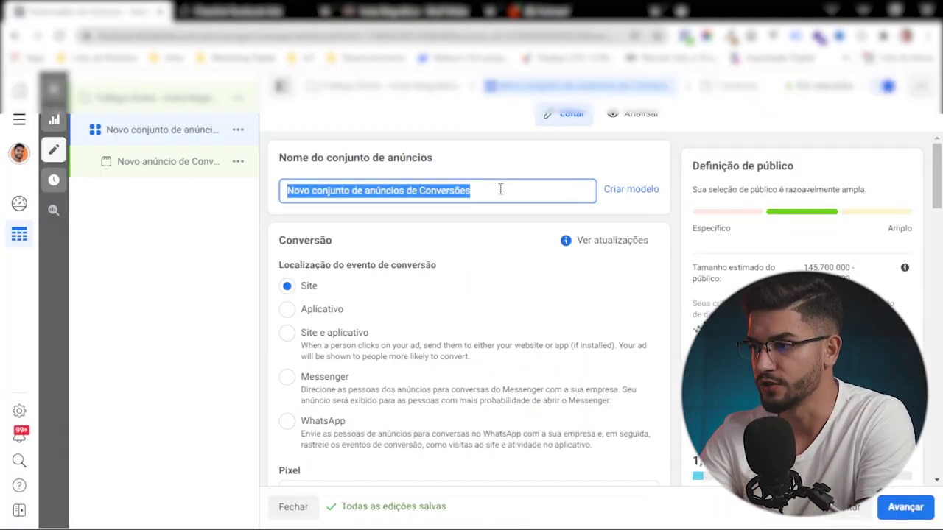
key("BackSpace")
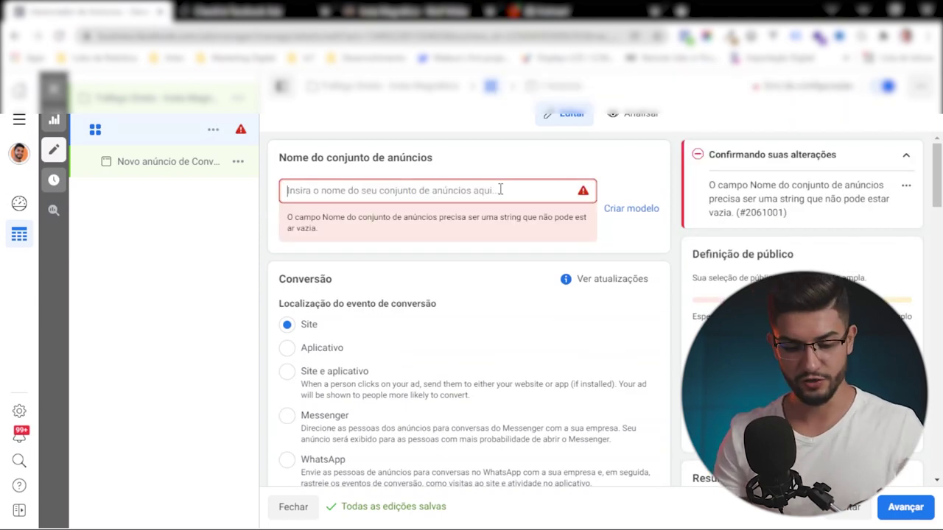
type("[")
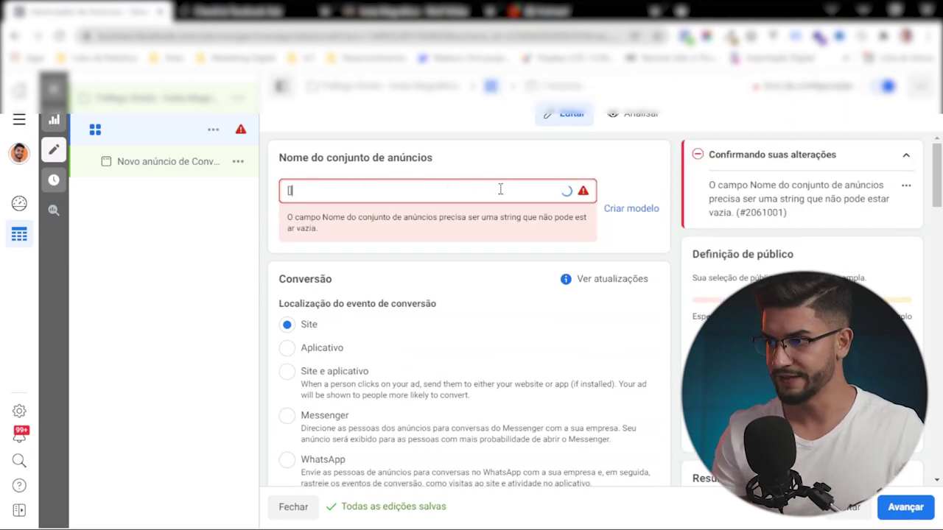
type("]")
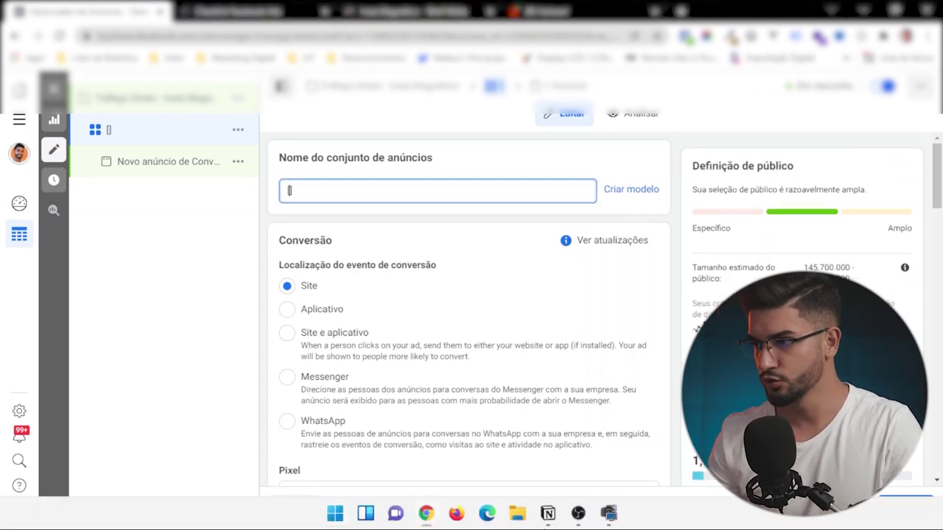
type("07/021")
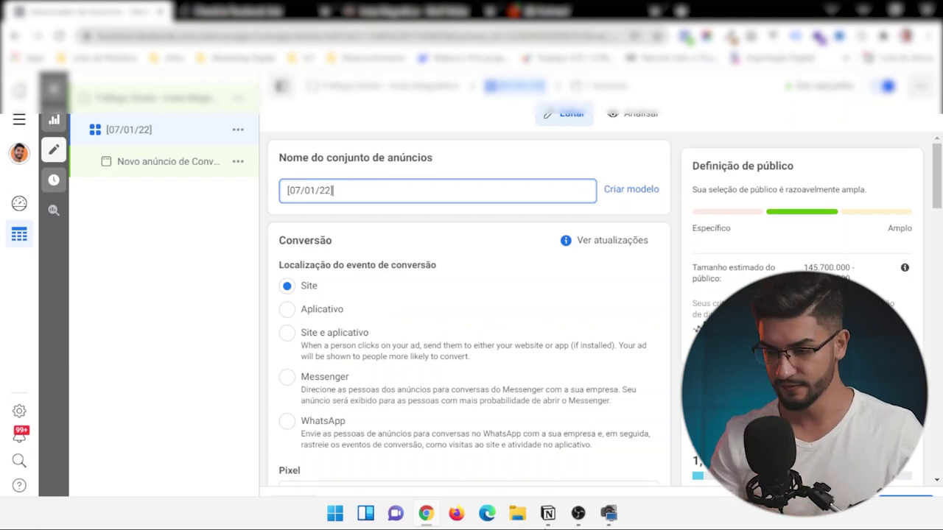
type("Pú")
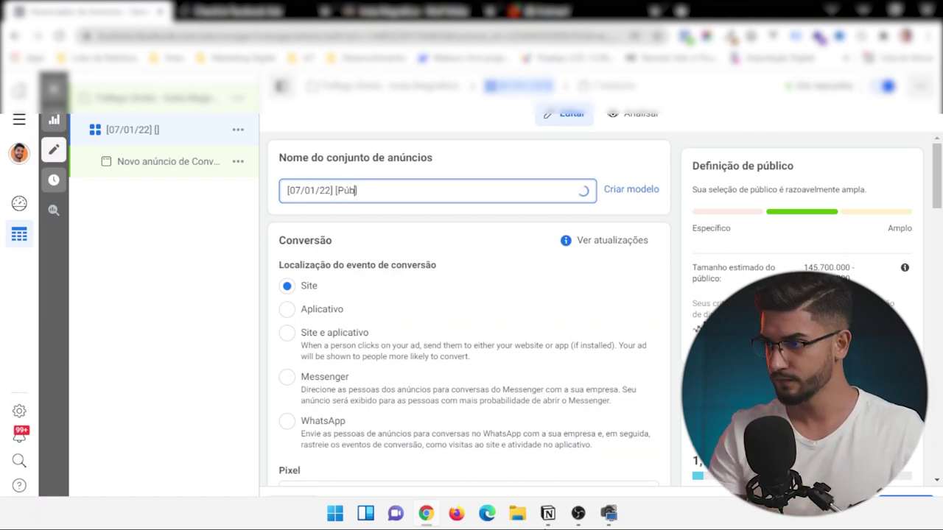
type("blico Frio]")
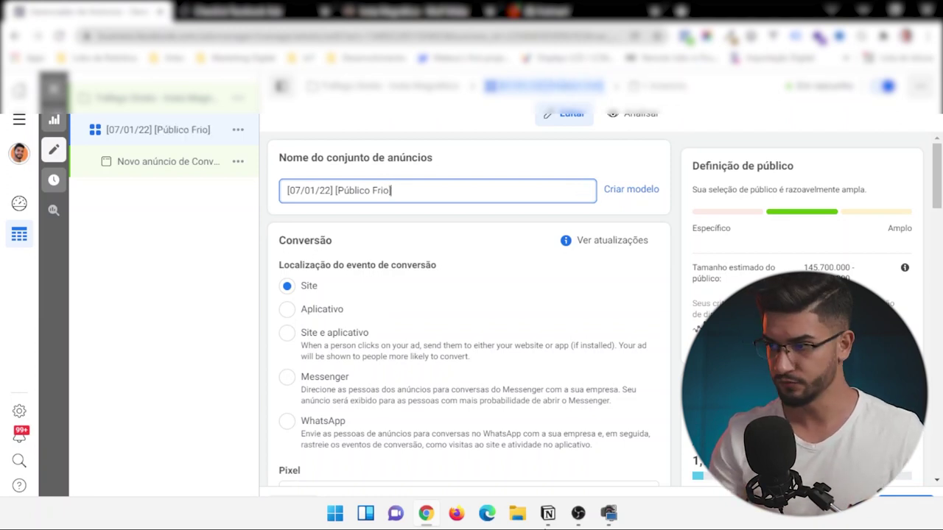
type(" - Insta Magnético")
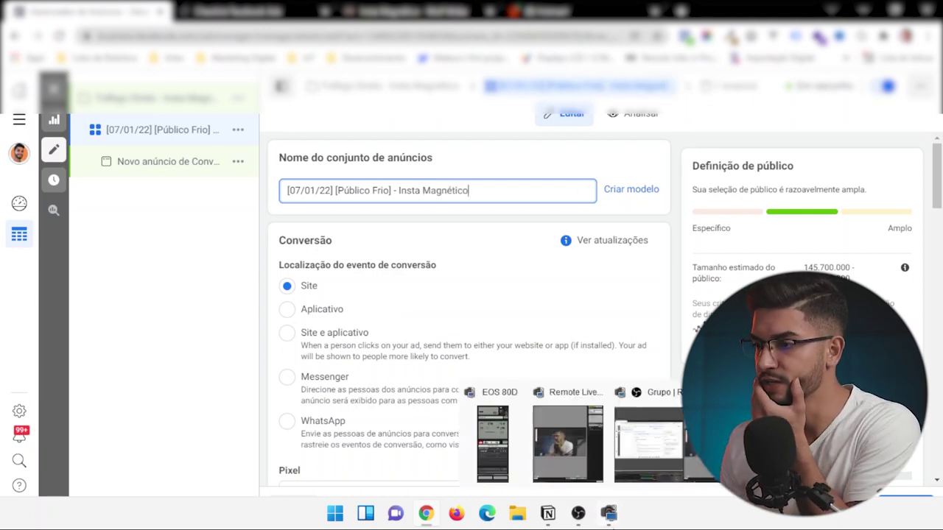
Assign the Pixel de Wolf Mídia to the ad set's website conversions.
scroll(509, 320, "down", 3)
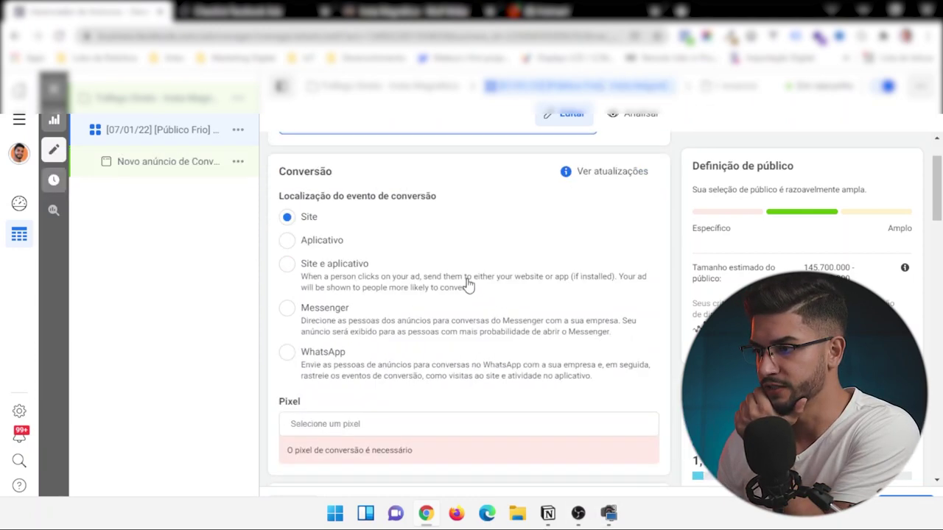
left_click(339, 285)
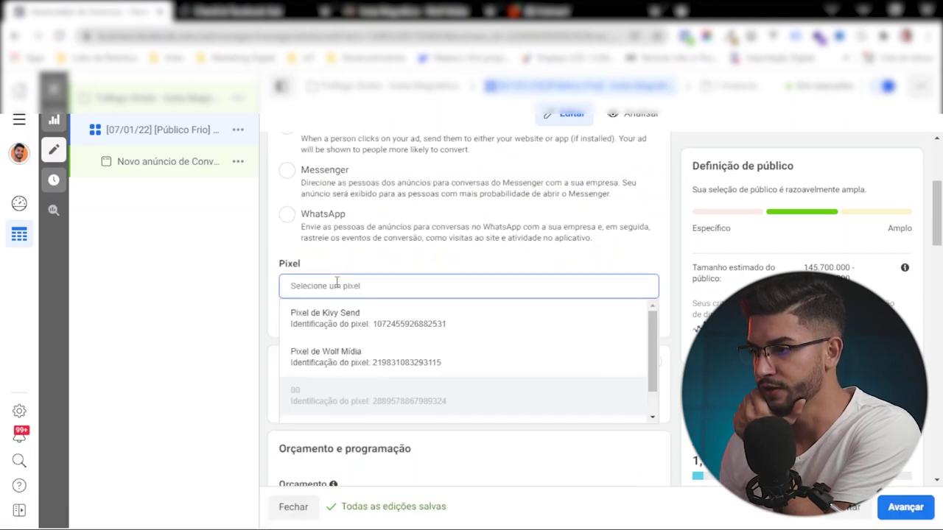
left_click(340, 361)
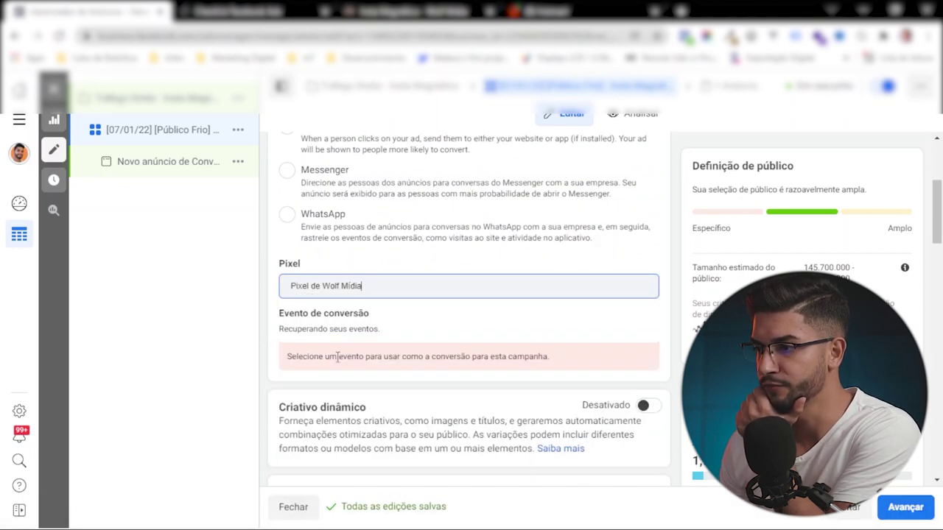
Set the ad set's conversion event to Comprar.
scroll(313, 212, "down", 1)
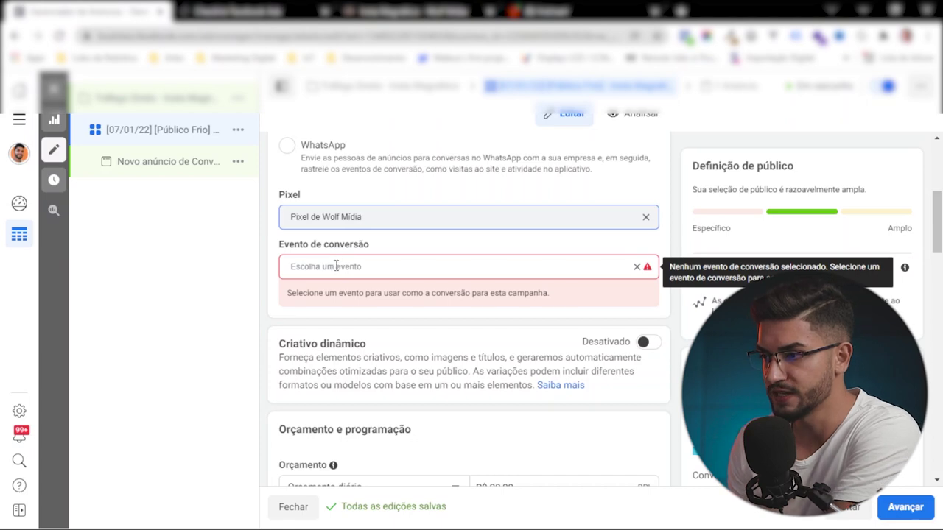
left_click(336, 266)
scroll(368, 346, "down", 4)
scroll(368, 347, "down", 2)
scroll(365, 346, "up", 2)
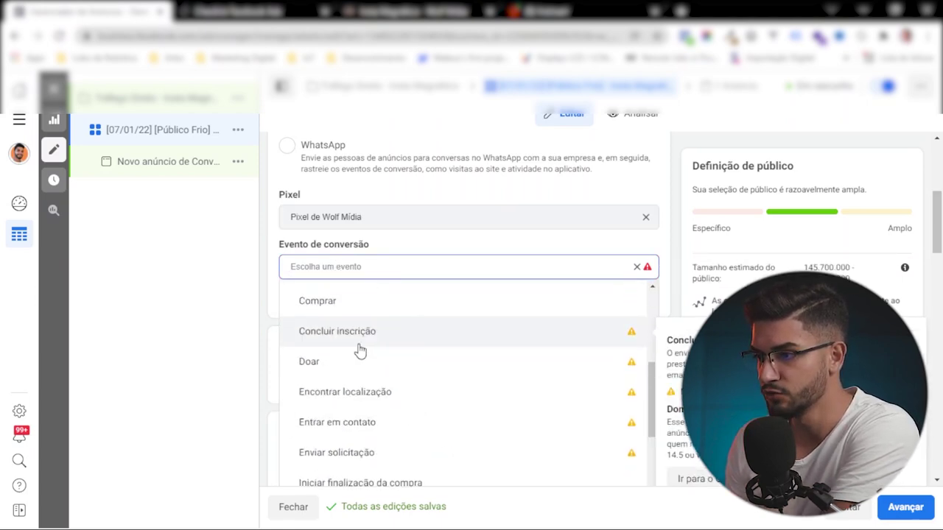
left_click(348, 308)
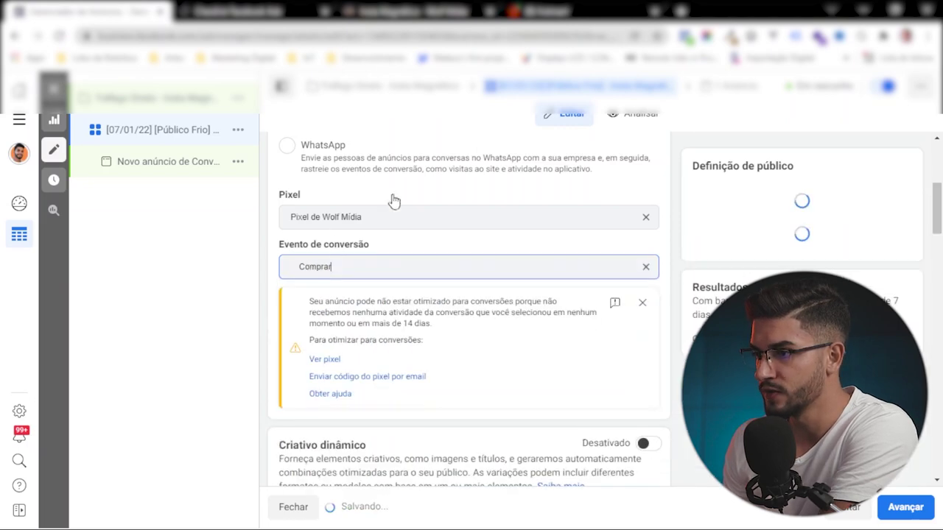
scroll(320, 248, "down", 2)
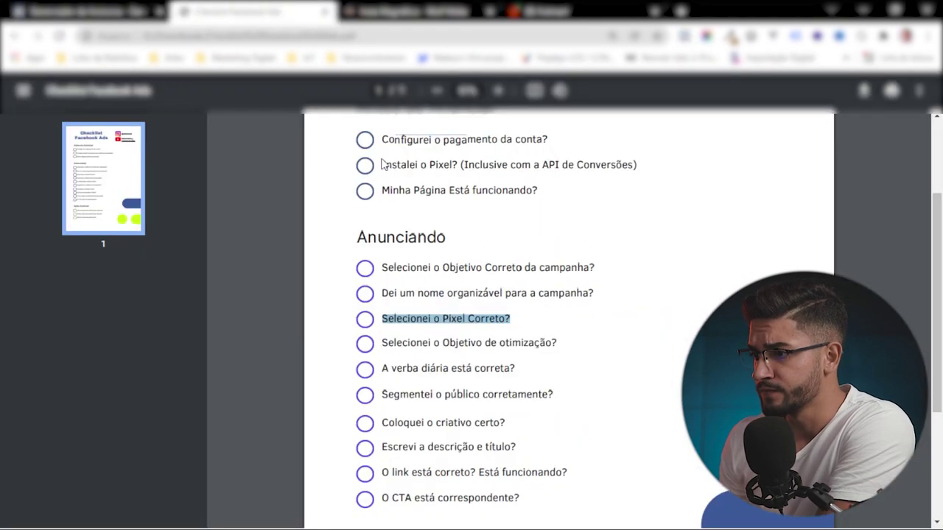
Review the checklist items on the optimization objective and the daily budget, and return to Ads Manager.
left_click(505, 374)
left_click_drag(398, 335, 543, 343)
left_click(502, 357)
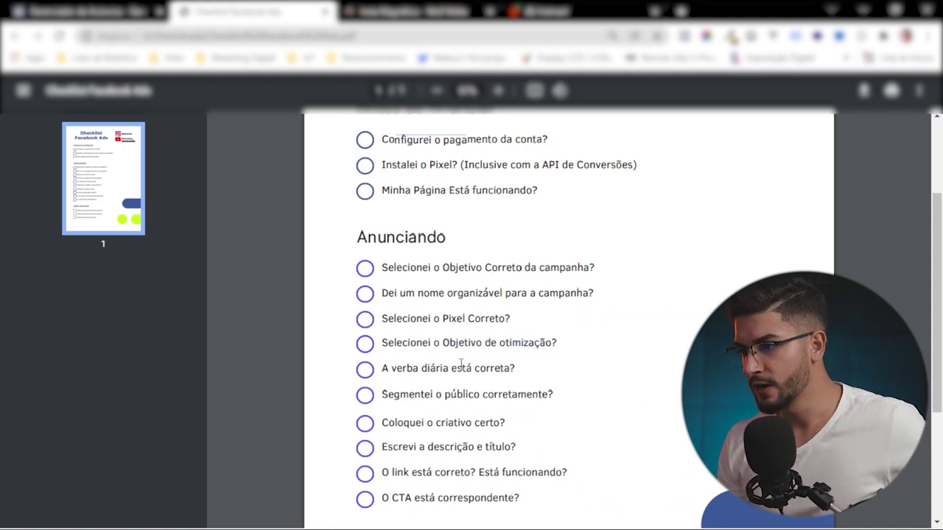
scroll(442, 359, "down", 3)
scroll(419, 307, "up", 4)
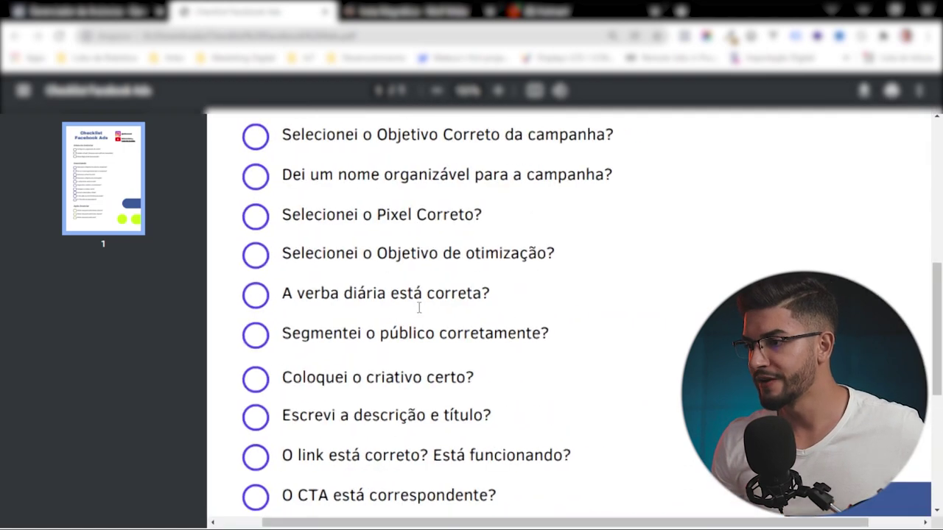
left_click(65, 9)
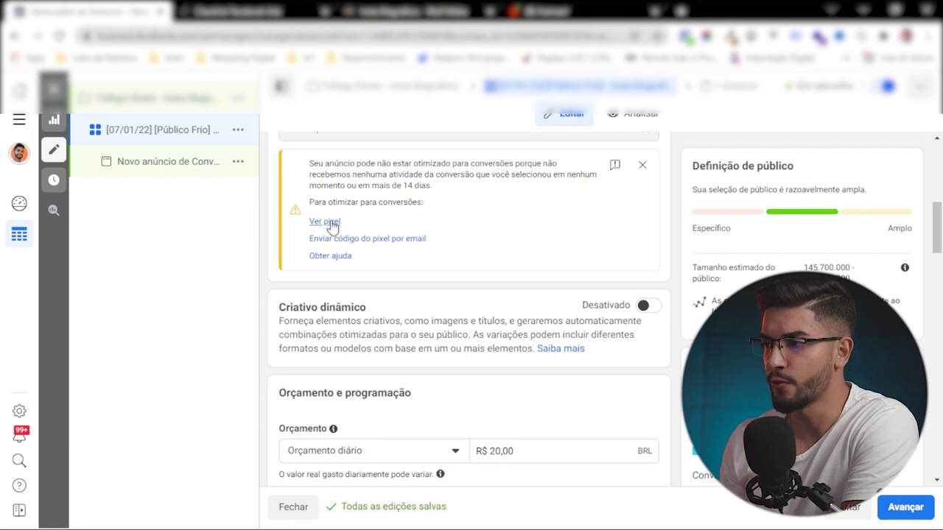
Examine the ad set's daily budget, start date and audience settings for location, age and gender.
left_click(588, 458)
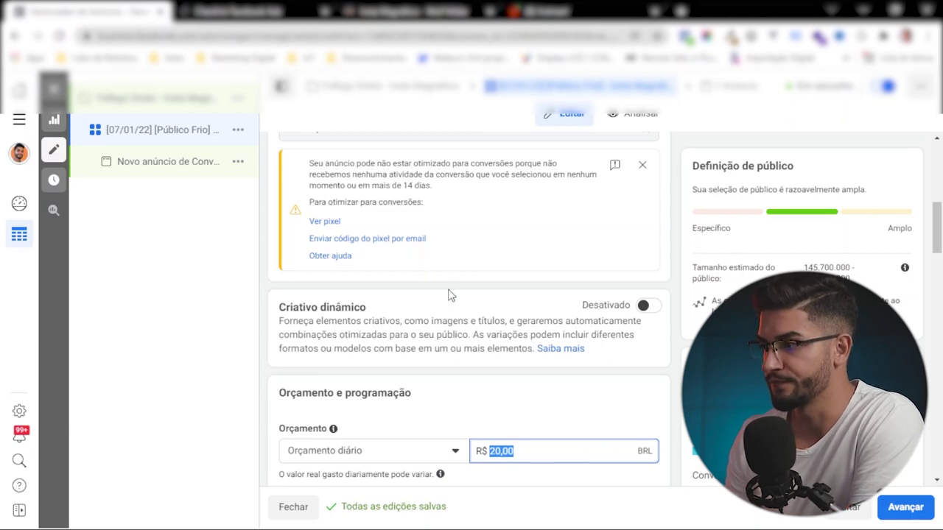
scroll(503, 226, "down", 2)
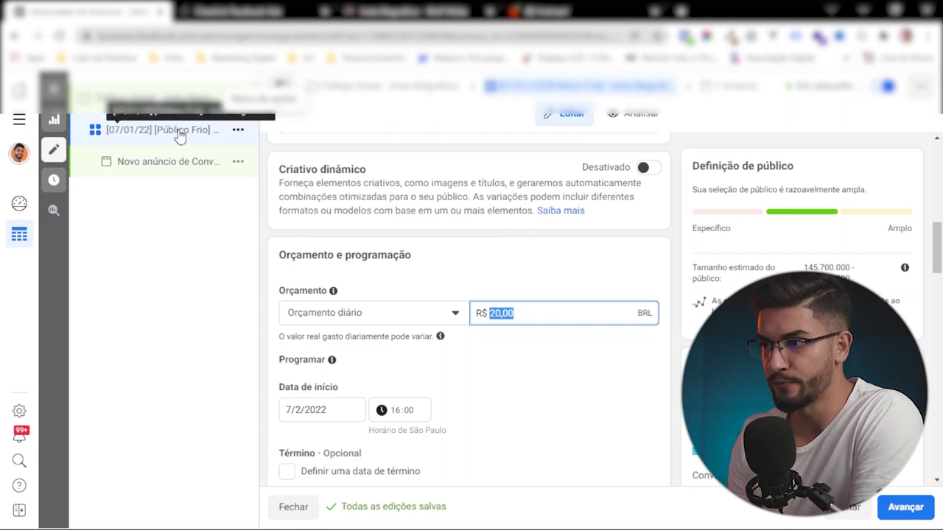
scroll(543, 231, "down", 1)
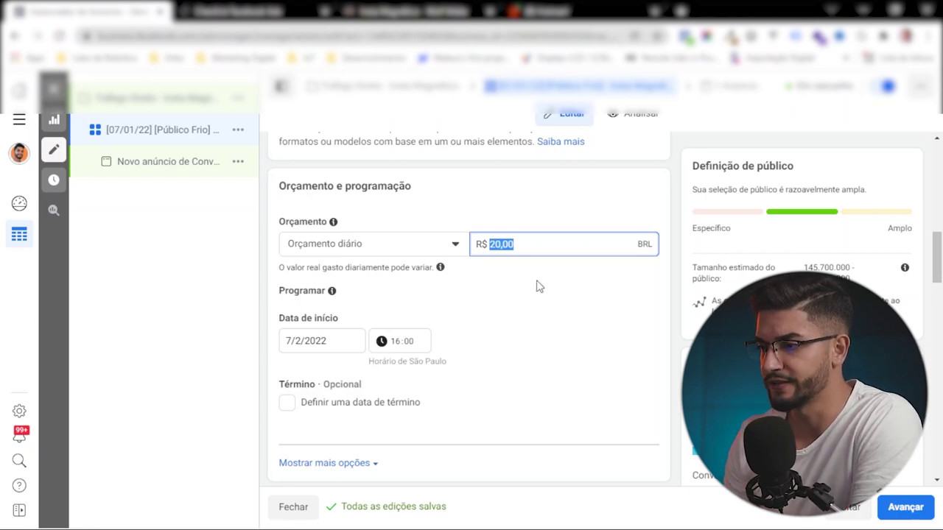
scroll(530, 287, "down", 3)
scroll(440, 331, "down", 3)
scroll(436, 263, "down", 2)
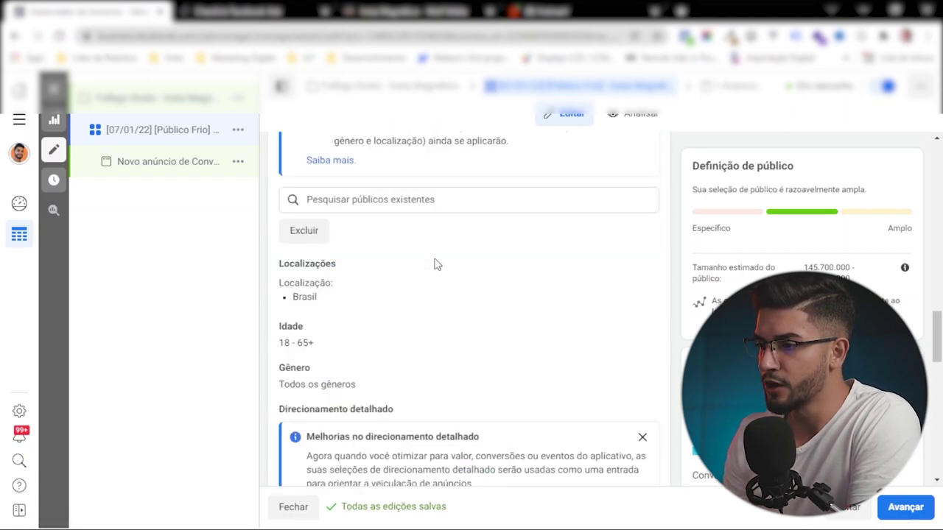
Review the checklist items on the daily budget and audience segmentation, and return to Ads Manager.
key("ctrl+Tab")
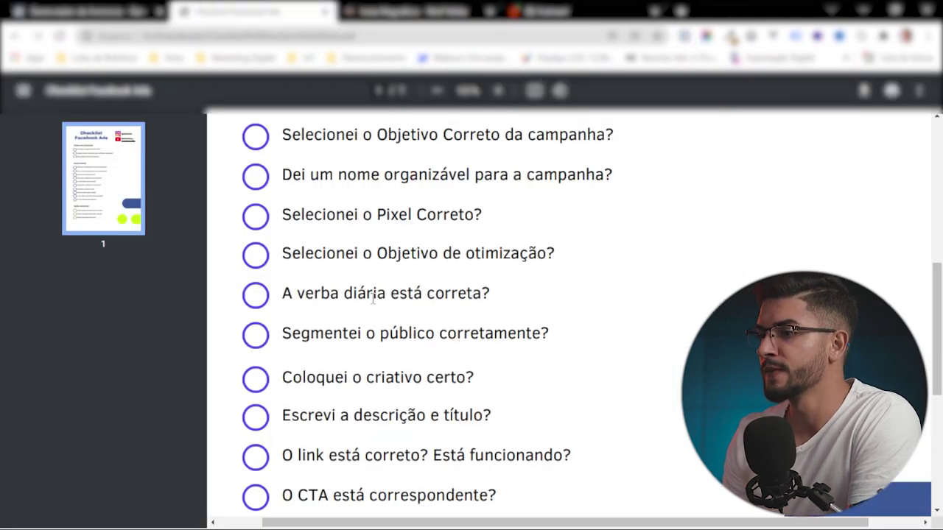
left_click_drag(372, 298, 490, 296)
left_click(519, 308)
left_click_drag(335, 330, 570, 346)
left_click(65, 8)
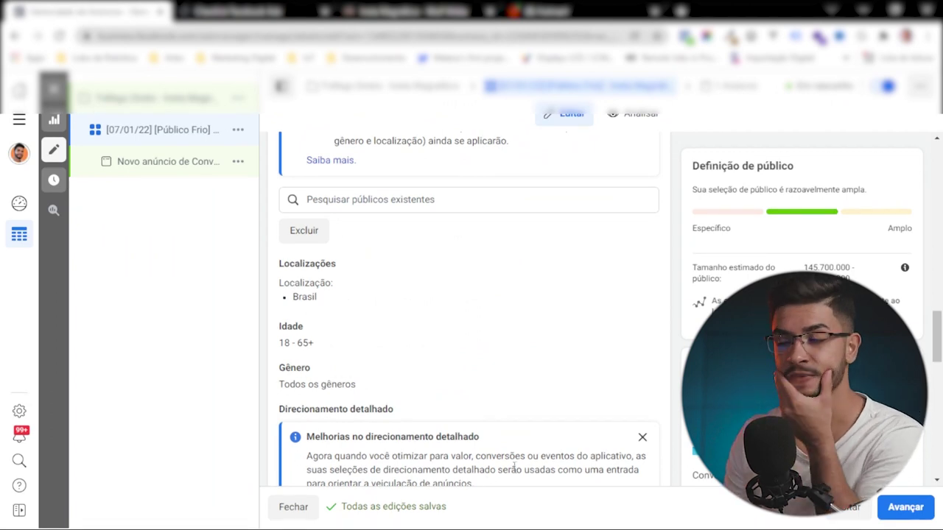
Set the ad set audience's age range to 25–54.
mouse_move(312, 281)
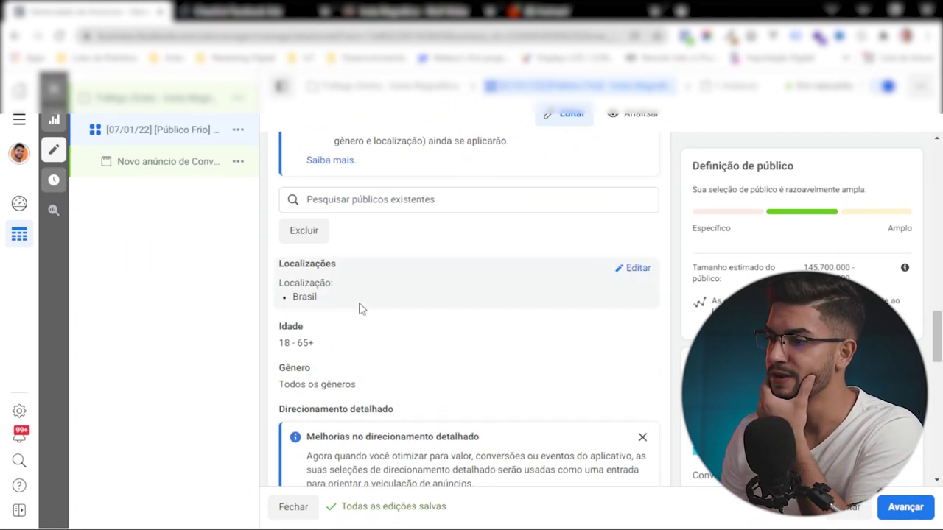
left_click(632, 329)
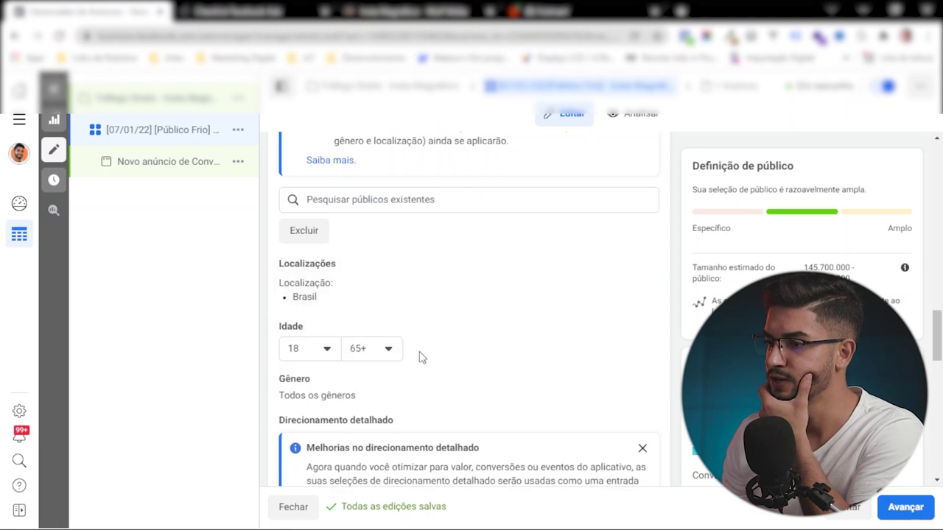
left_click(301, 351)
scroll(314, 273, "down", 1)
scroll(313, 272, "down", 3)
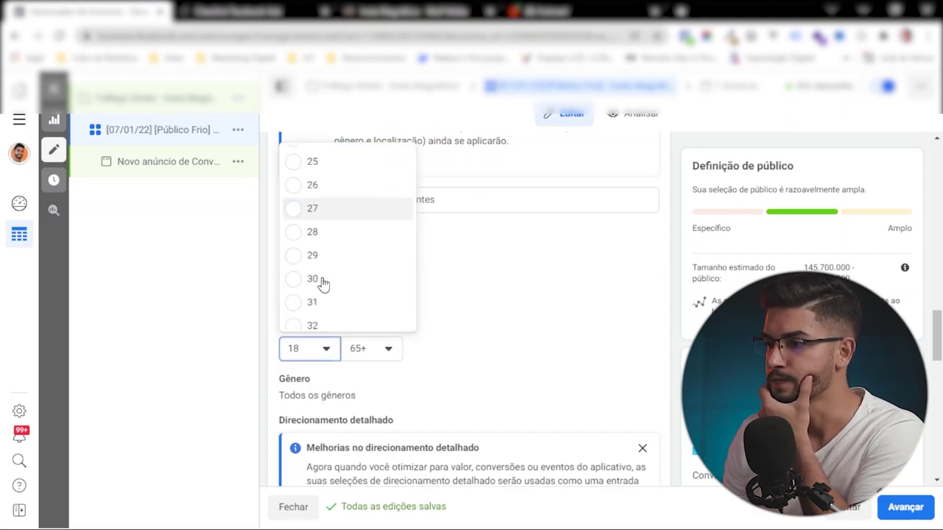
left_click(387, 350)
scroll(397, 280, "up", 1)
scroll(388, 238, "up", 1)
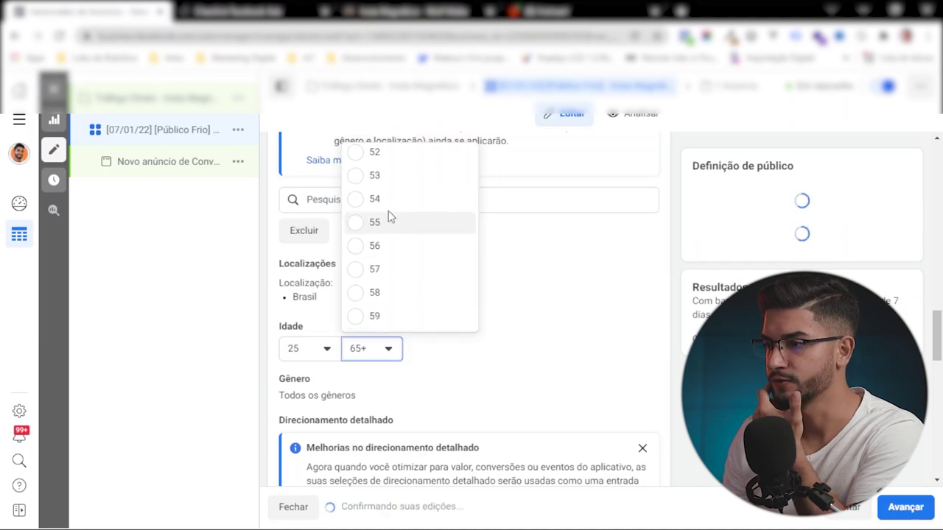
left_click(390, 198)
Dismiss the detailed targeting notice and search "nutricio" to add the Nutritionism interest.
scroll(492, 463, "down", 3)
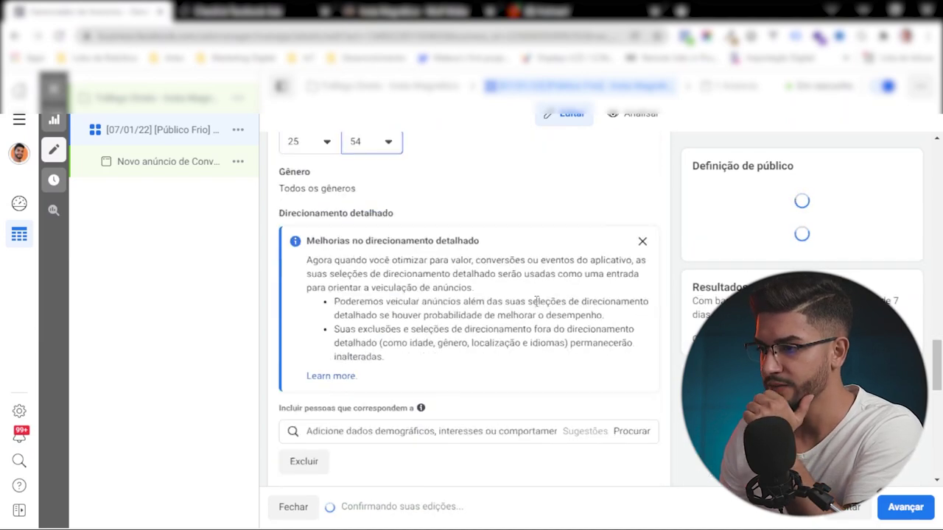
left_click(644, 242)
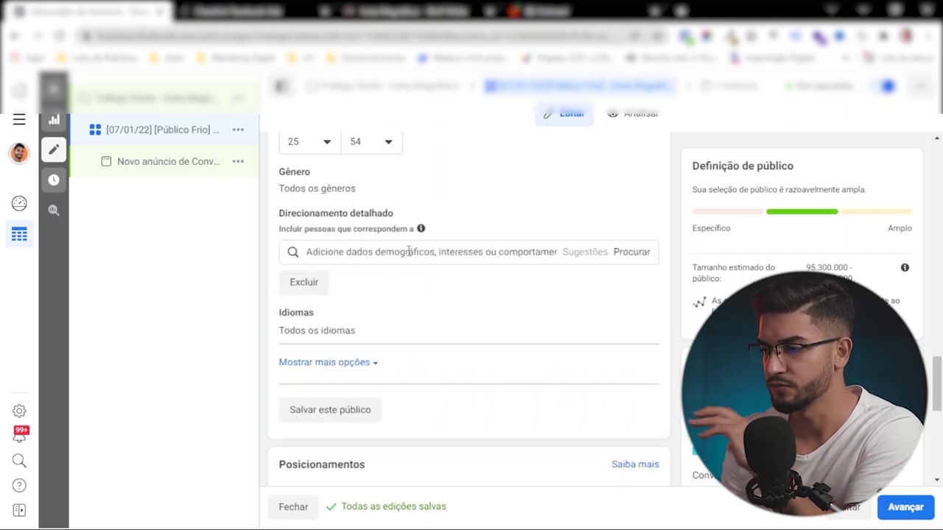
left_click(462, 254)
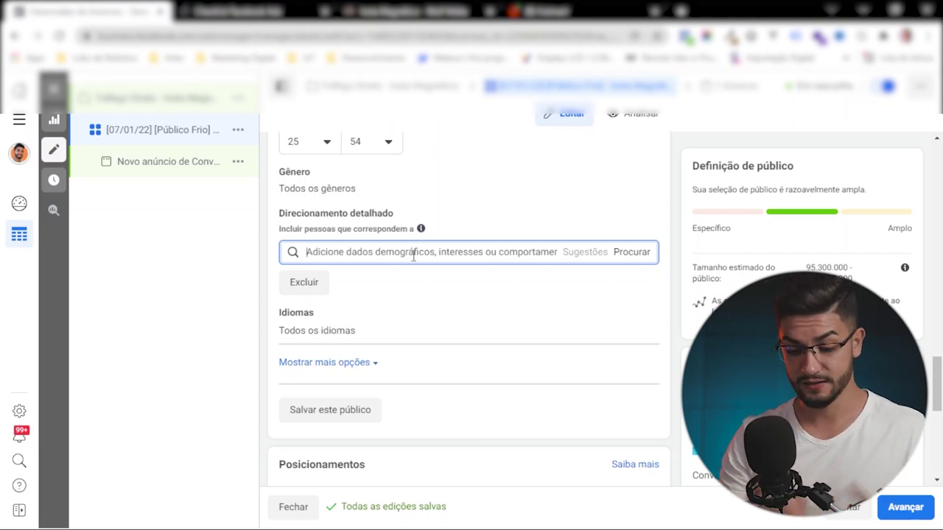
type("nutricio")
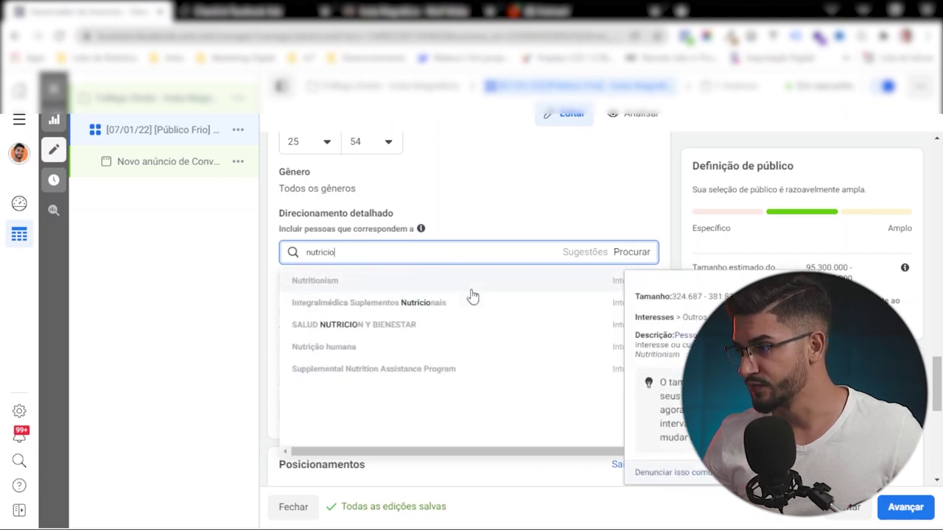
key("Return")
Search "social" in detailed targeting and add the Rede social interest.
left_click(359, 316)
type("social")
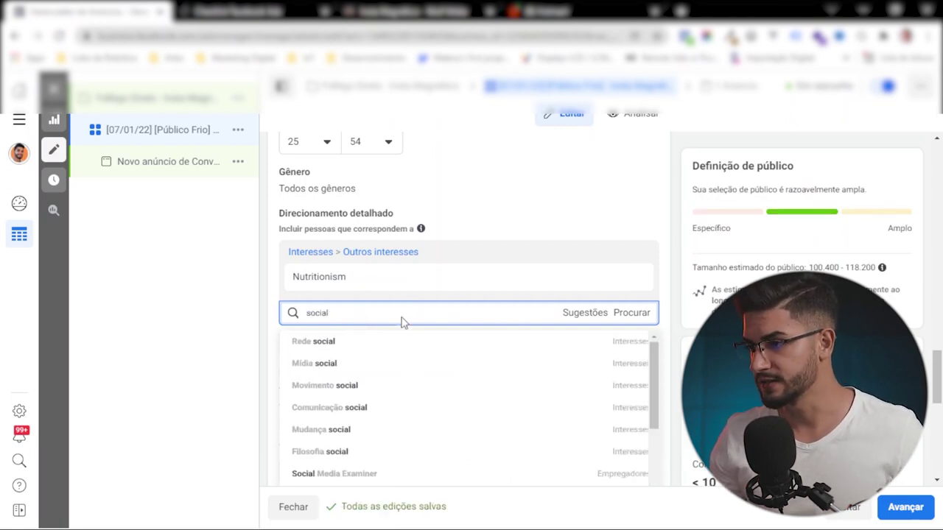
mouse_move(341, 342)
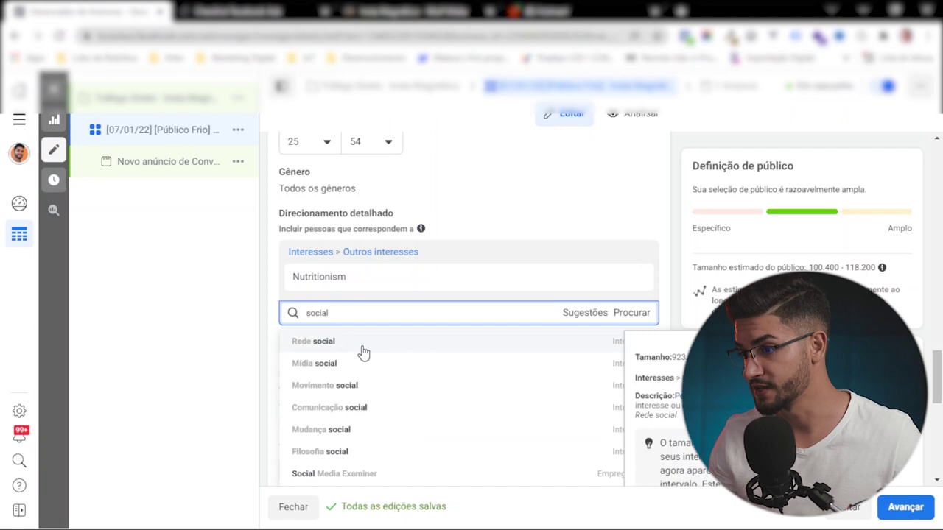
left_click(362, 349)
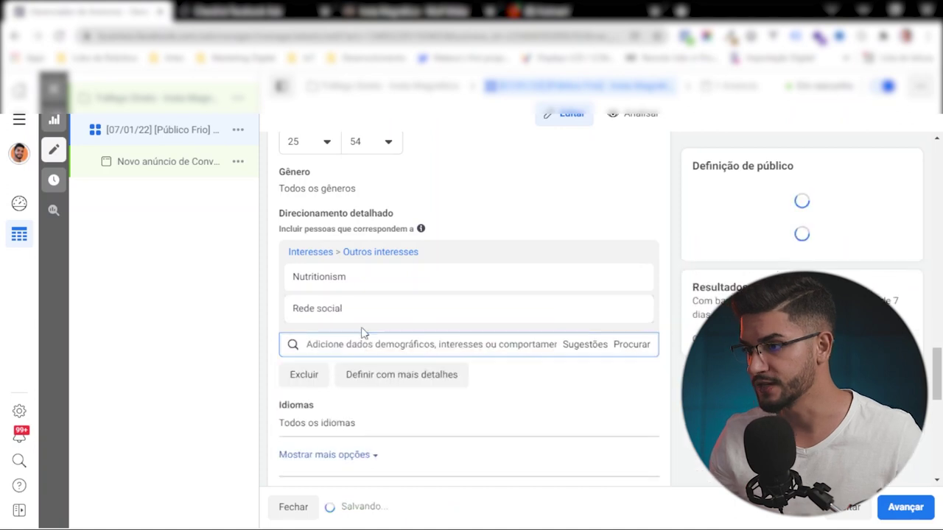
Add the suggested interests Mídia social, Marketing de mídia social and Publicidade online to the detailed targeting.
left_click(588, 344)
mouse_move(447, 403)
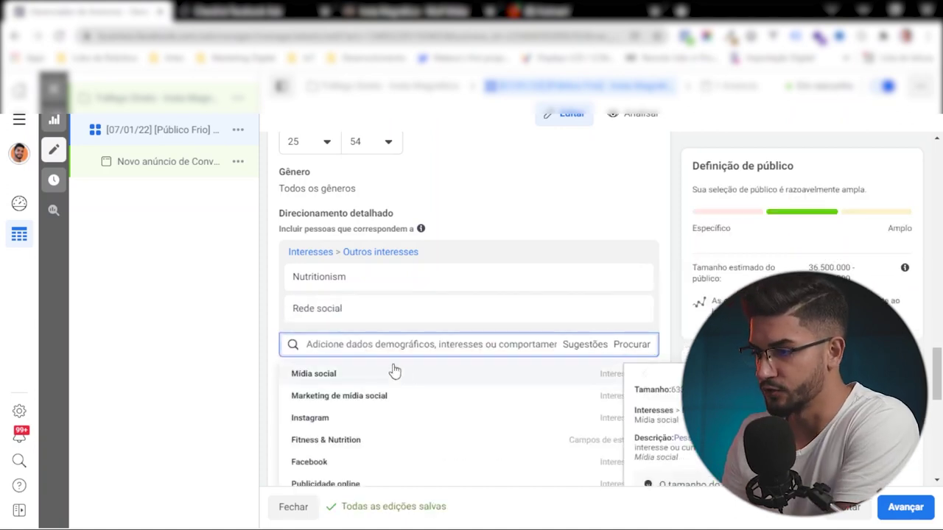
left_click(352, 380)
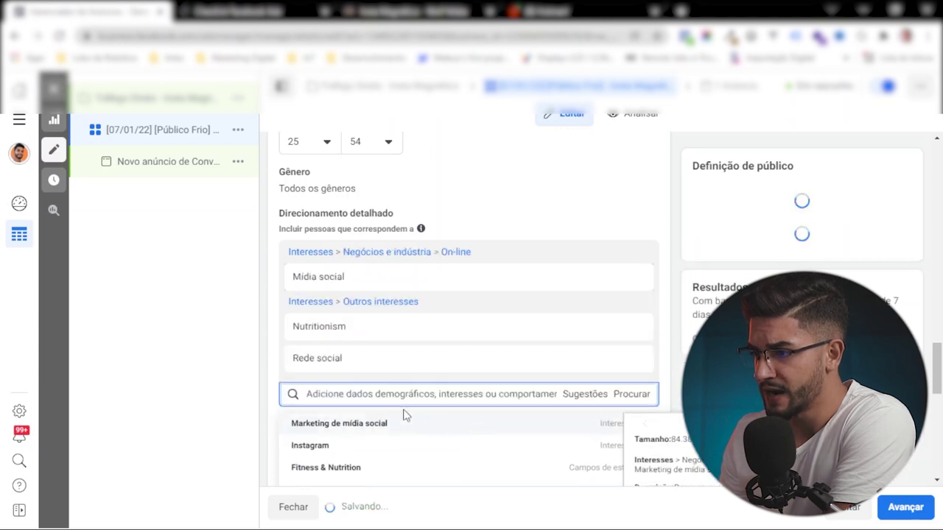
left_click(383, 422)
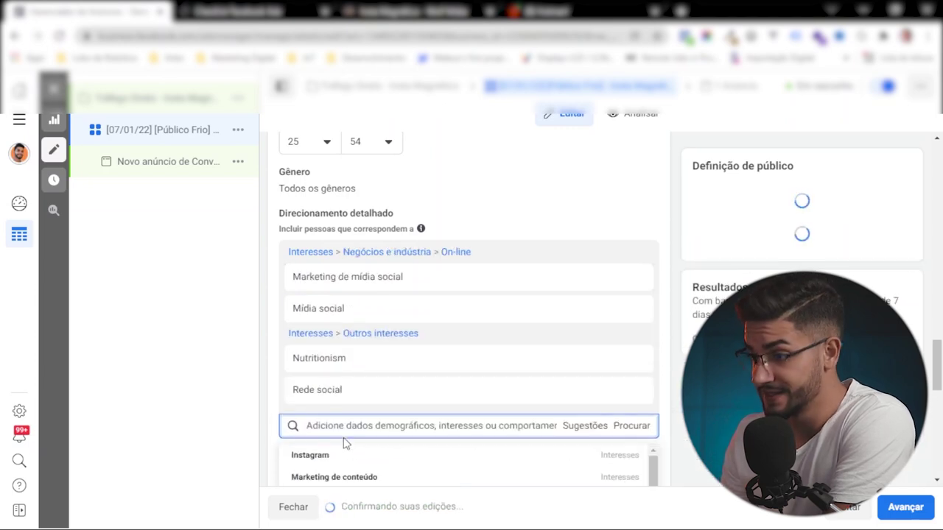
left_click(368, 477)
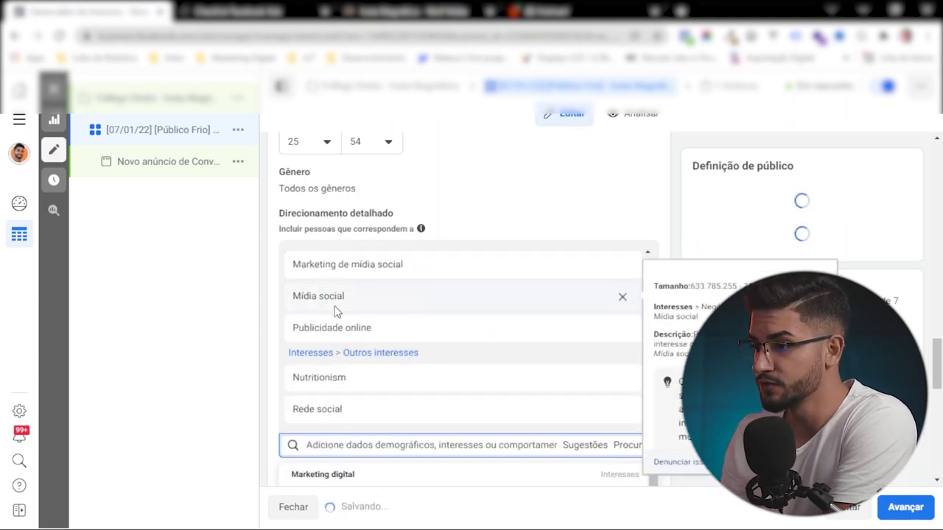
Check the estimated audience size and remove the Rede social and Mídia social interests to narrow the audience.
scroll(392, 311, "down", 1)
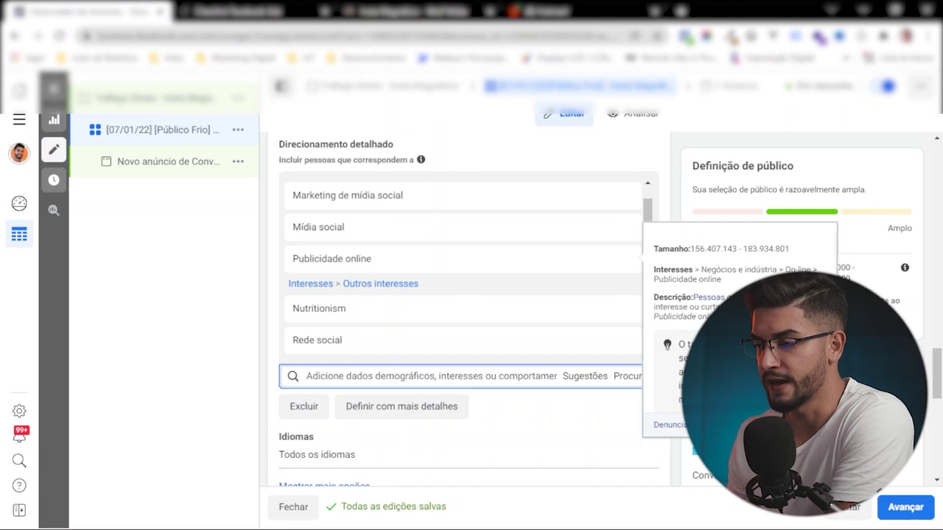
mouse_move(632, 215)
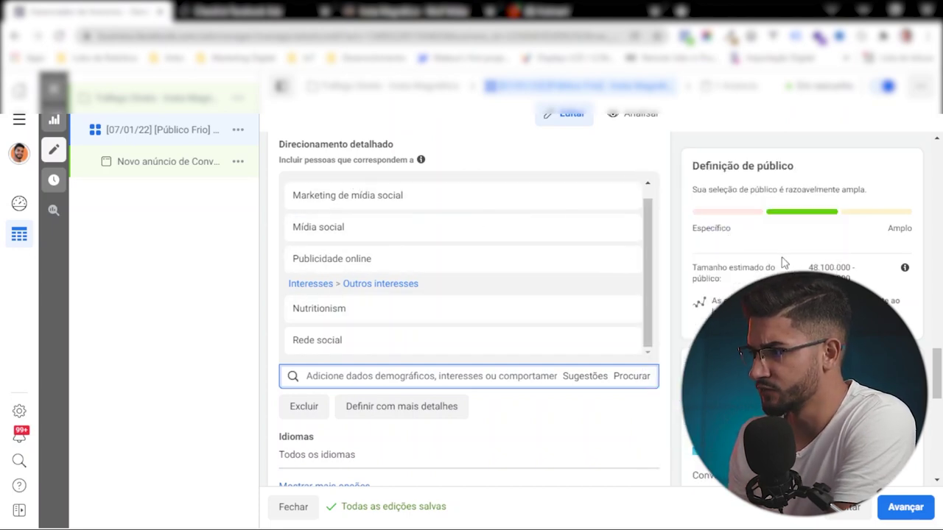
left_click_drag(783, 262, 821, 268)
left_click(820, 275)
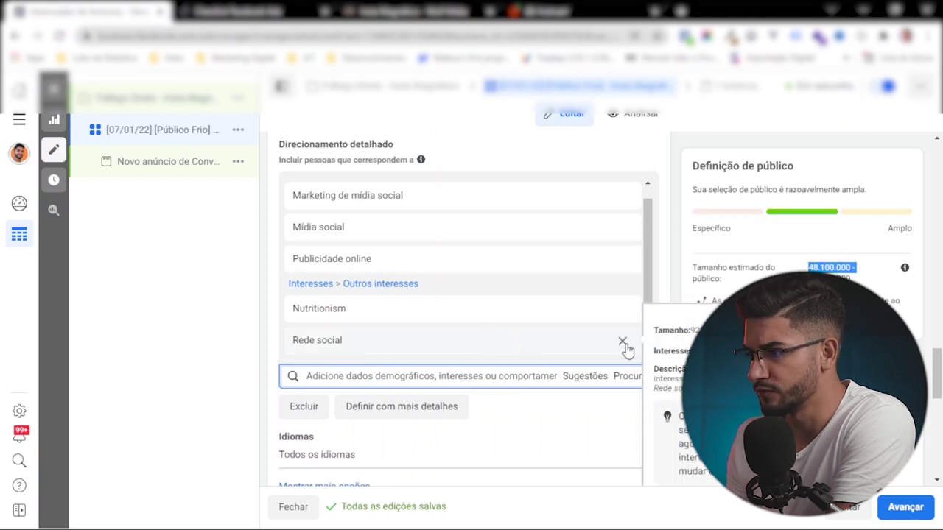
left_click(623, 343)
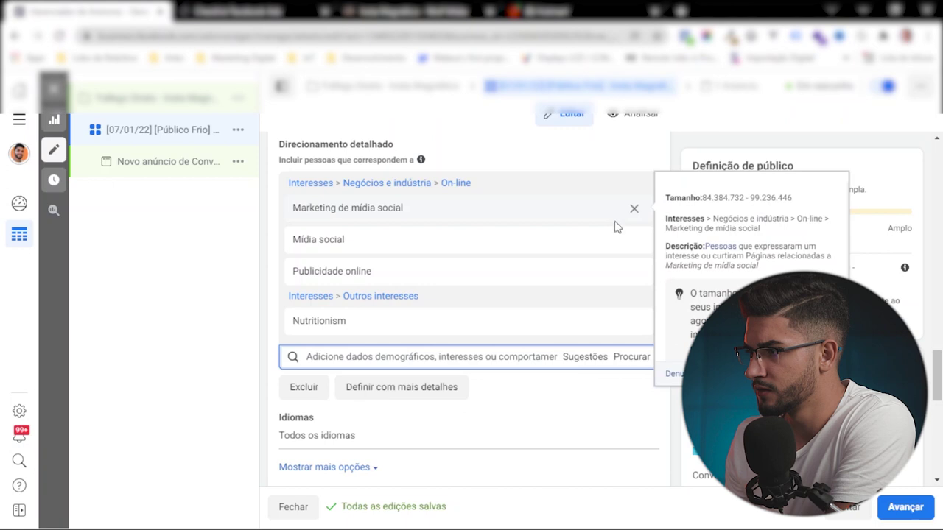
left_click(633, 240)
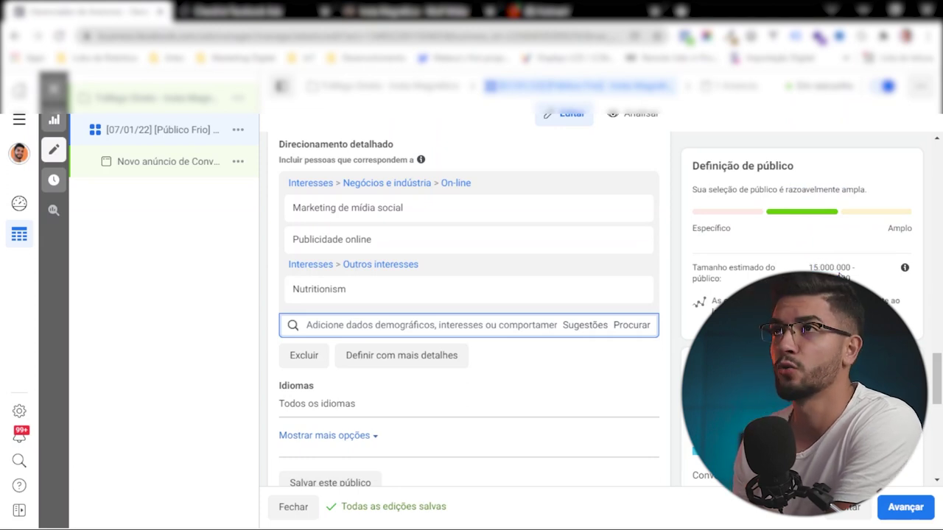
Switch the ad set to manual placements and exclude the Messenger and Audience Network platforms.
mouse_move(586, 221)
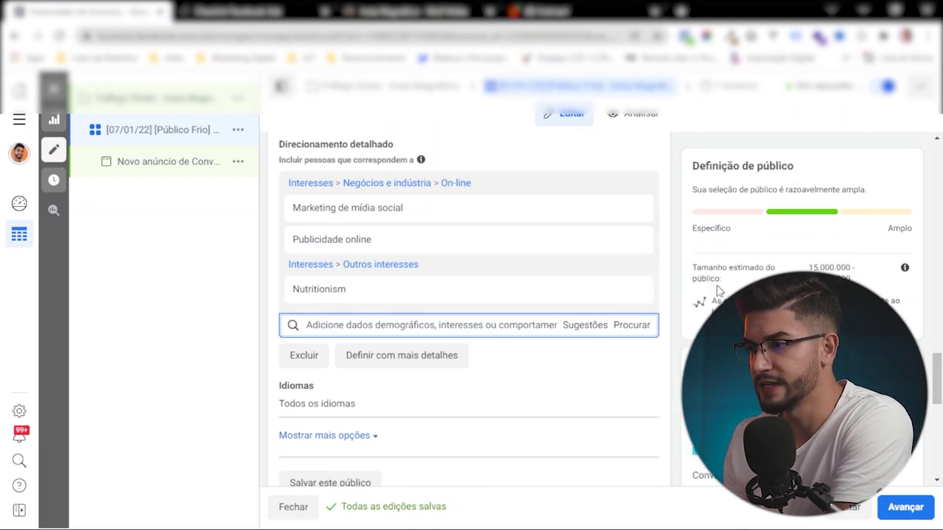
scroll(568, 162, "down", 5)
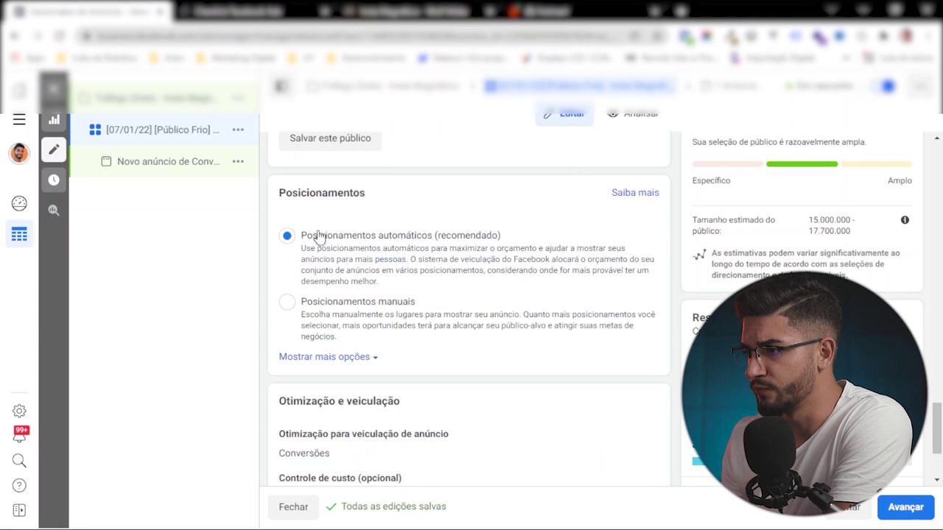
left_click(292, 304)
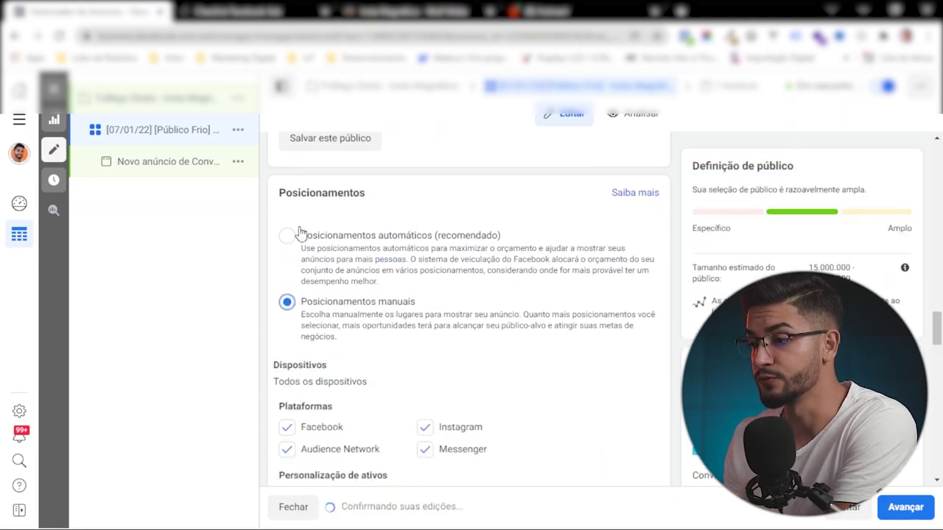
scroll(428, 253, "down", 3)
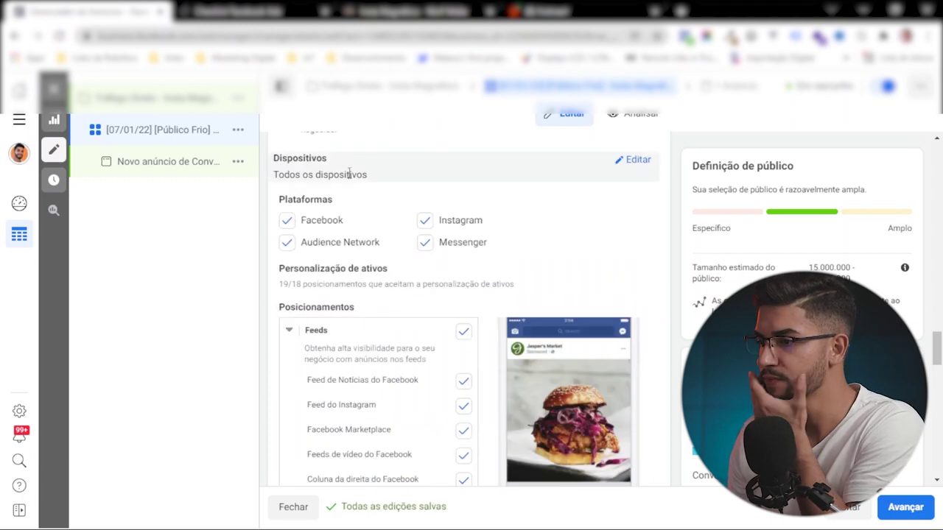
left_click(426, 243)
left_click(287, 242)
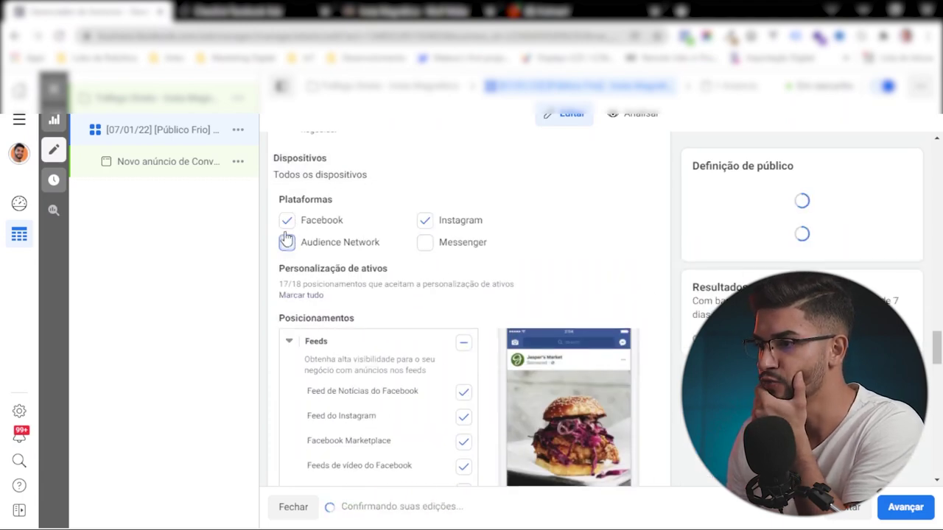
Exclude Facebook Marketplace, Feeds de vídeo do Facebook, Explorar do Instagram and Loja do Instagram from the feed placements.
scroll(380, 221, "down", 2)
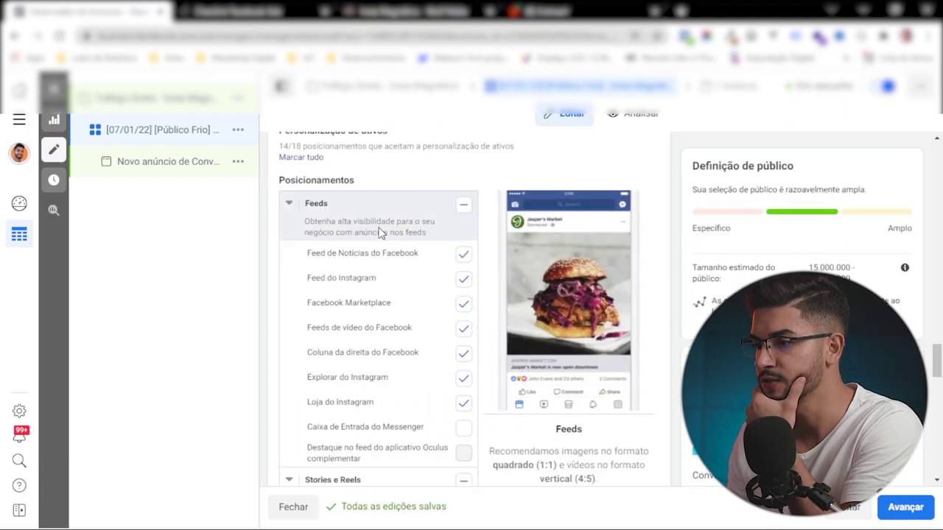
left_click(464, 304)
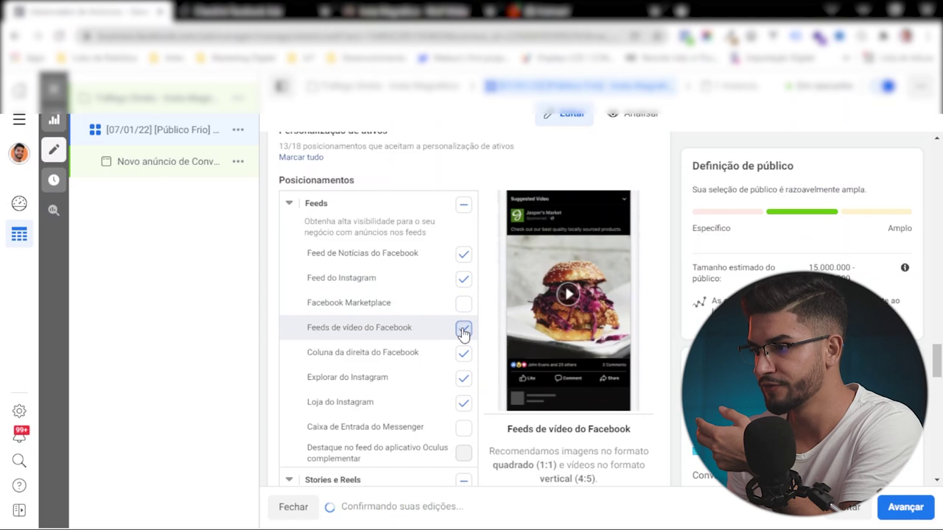
left_click(463, 331)
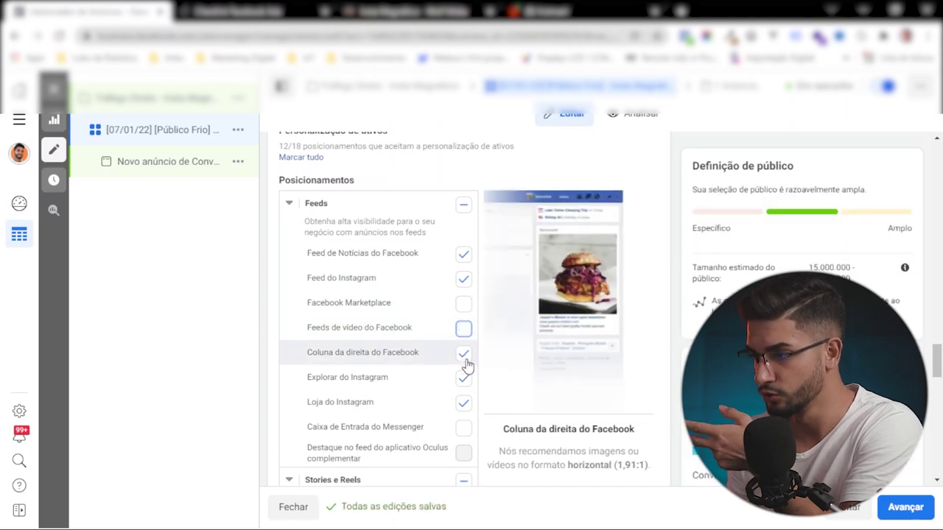
left_click(464, 378)
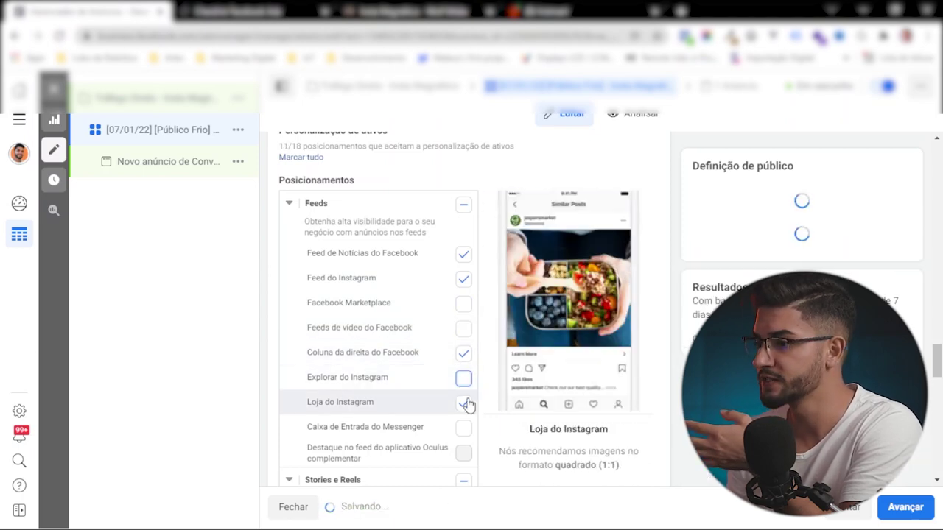
left_click(463, 402)
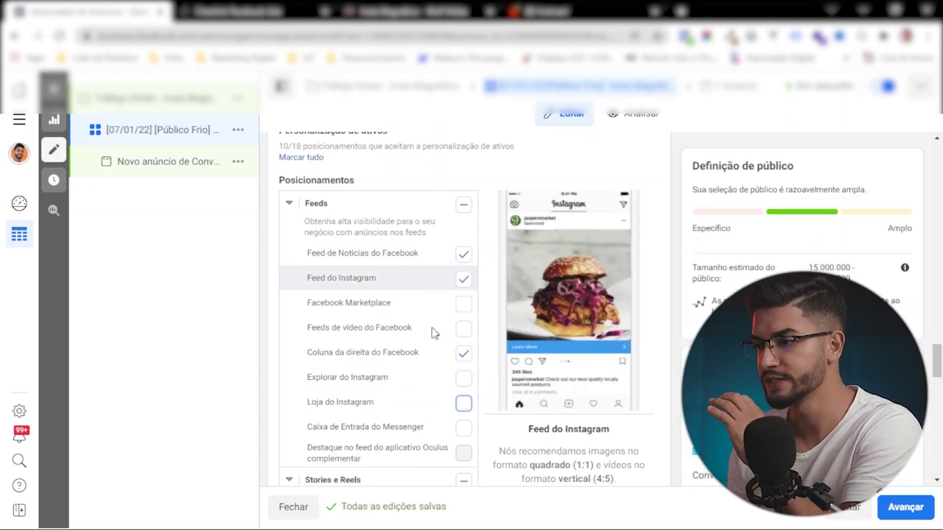
Enable the whole Stories e Reels placement group.
scroll(422, 332, "down", 2)
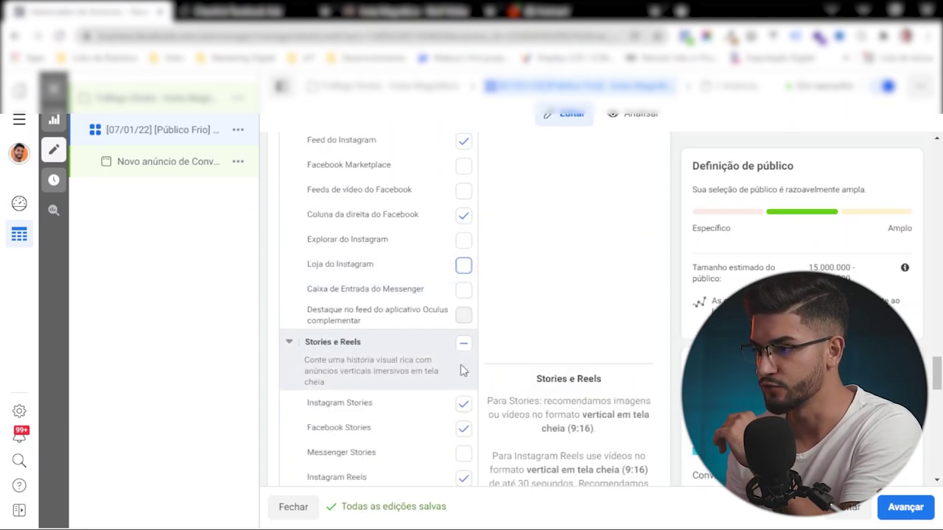
left_click(466, 344)
left_click(465, 344)
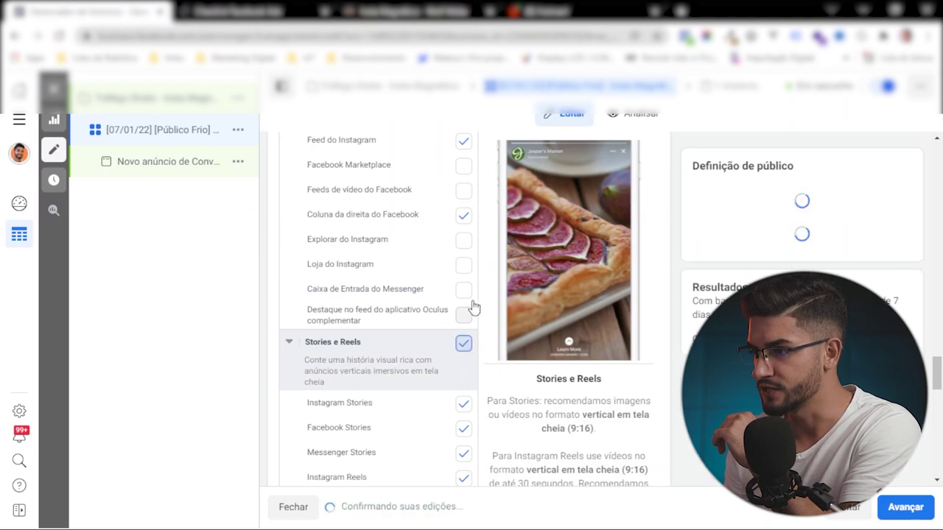
Exclude the In-stream, Sobreposição no Reels, Pesquisar and No artigo placement groups from the ad set.
scroll(453, 316, "down", 3)
left_click(463, 297)
left_click(464, 406)
scroll(421, 270, "down", 3)
left_click(464, 300)
scroll(462, 309, "down", 2)
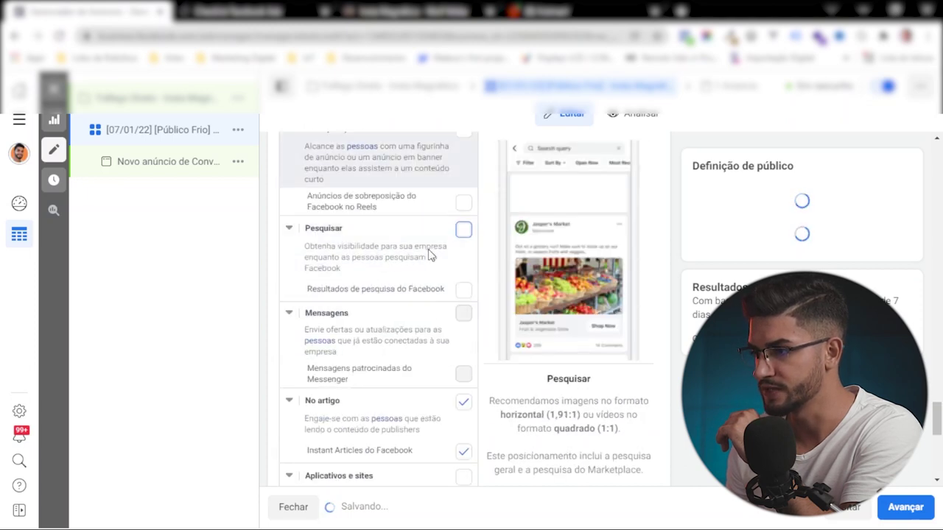
left_click(462, 333)
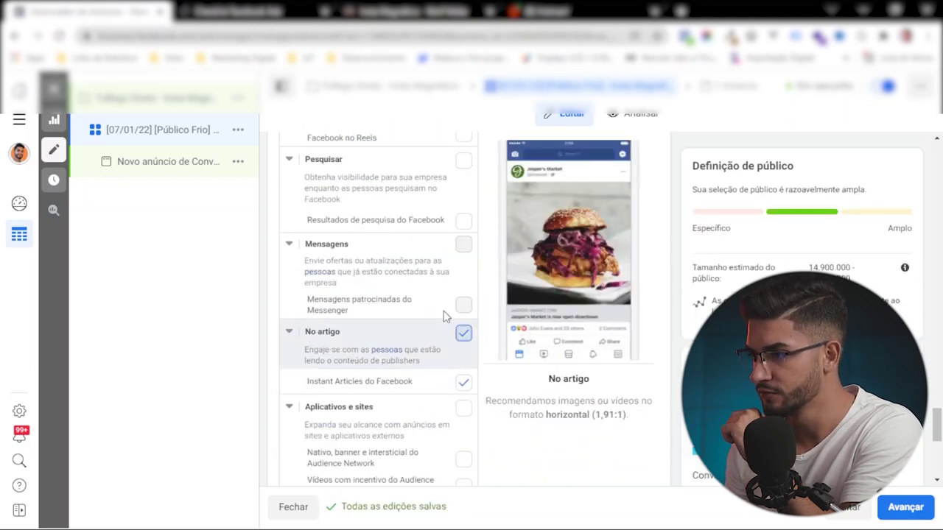
scroll(442, 315, "down", 4)
Restrict the Stories e Reels placements to Instagram Stories only.
scroll(436, 311, "up", 12)
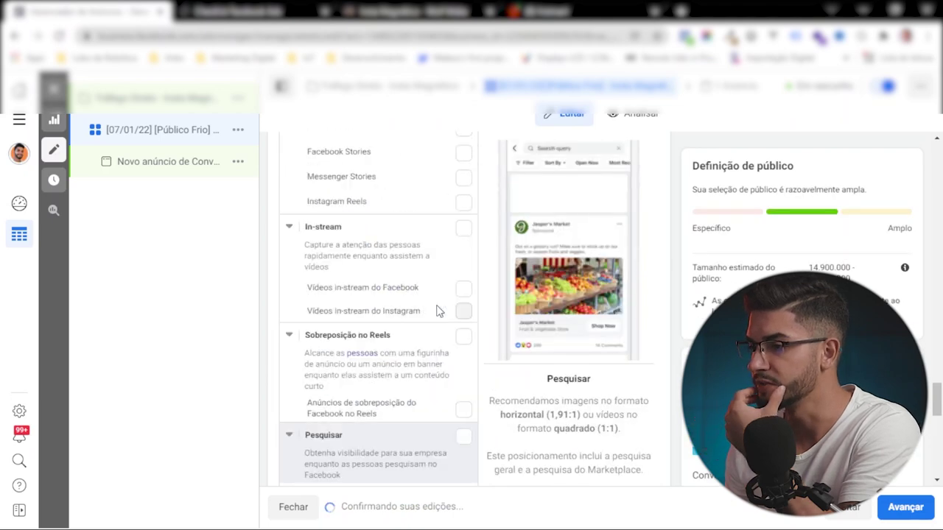
scroll(421, 240, "up", 1)
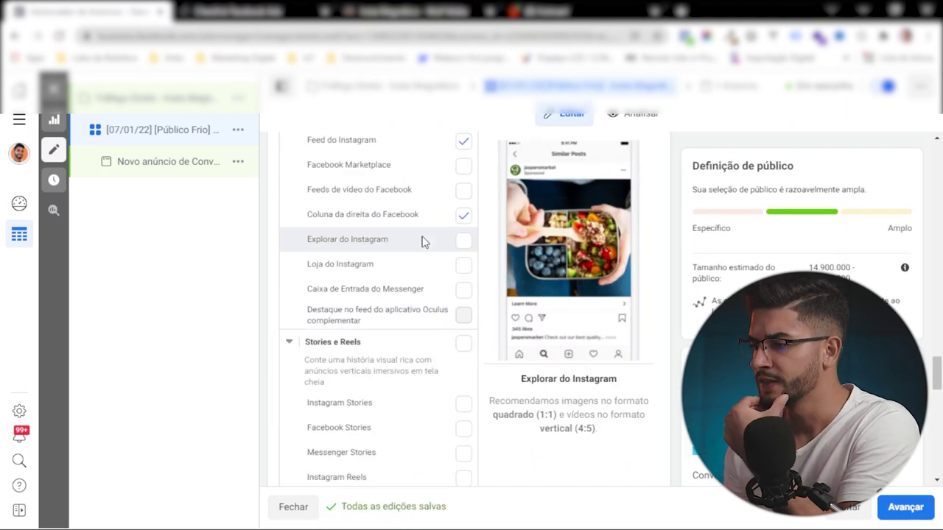
left_click(462, 405)
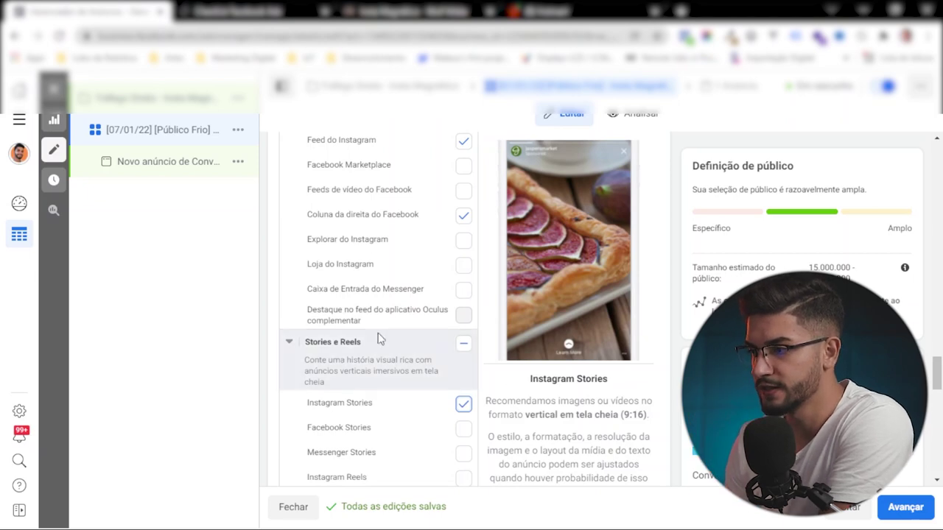
Review the Otimização e veiculação section and its optional cost control field, leaving the field empty.
scroll(361, 295, "down", 5)
scroll(361, 265, "down", 6)
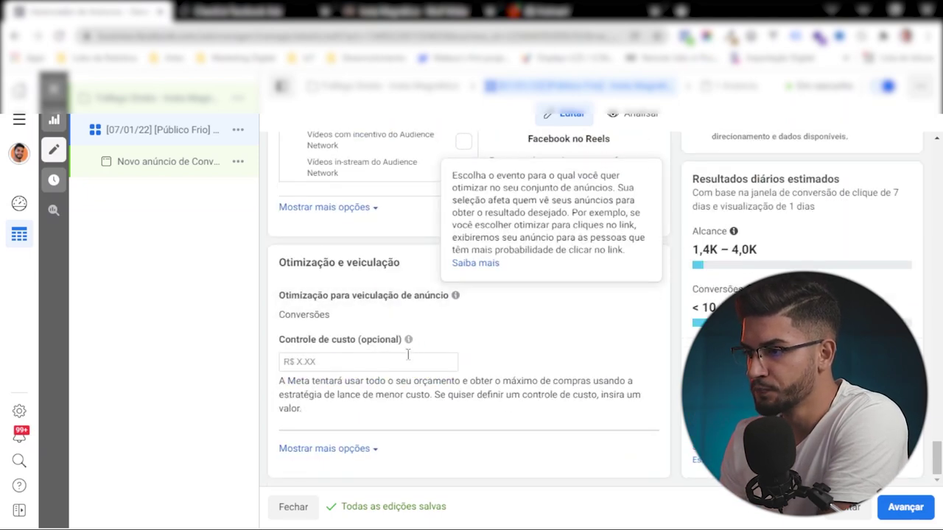
left_click(342, 362)
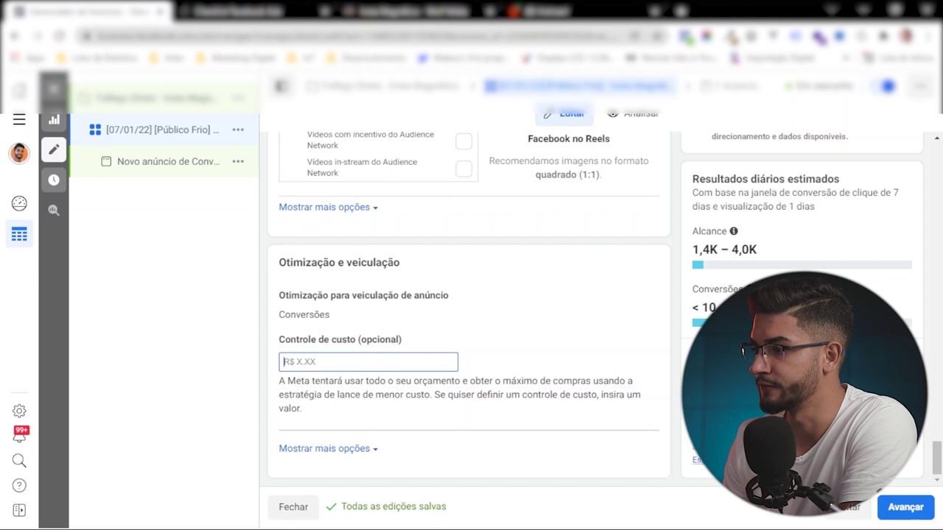
Review the checklist's remaining items on the creative, description and title, link and CTA.
left_click(235, 8)
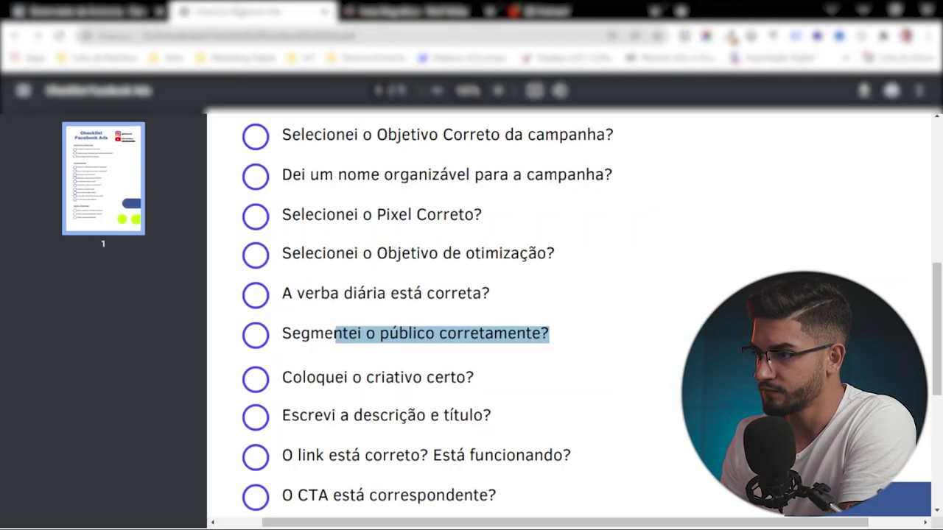
scroll(474, 328, "down", 1)
left_click(488, 305)
left_click_drag(307, 308, 519, 329)
left_click_drag(341, 352, 523, 354)
left_click_drag(303, 389, 532, 392)
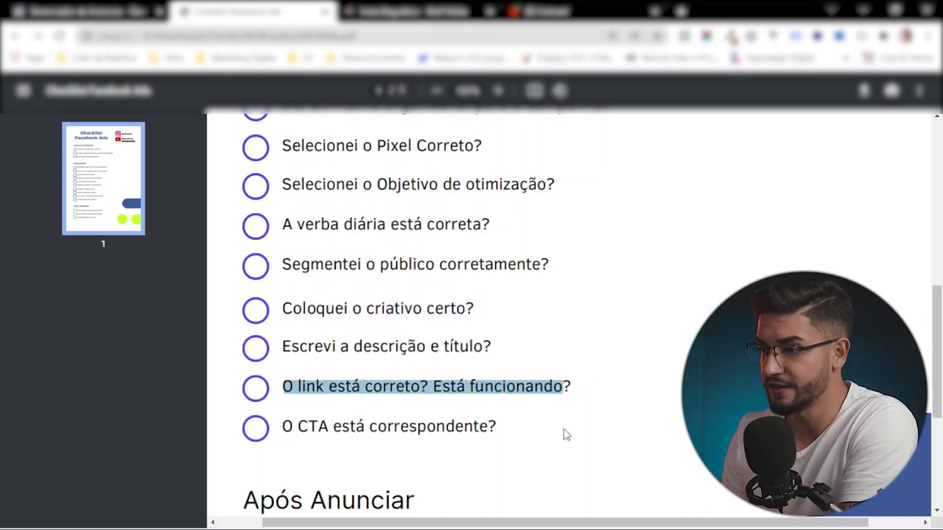
left_click_drag(422, 436, 302, 414)
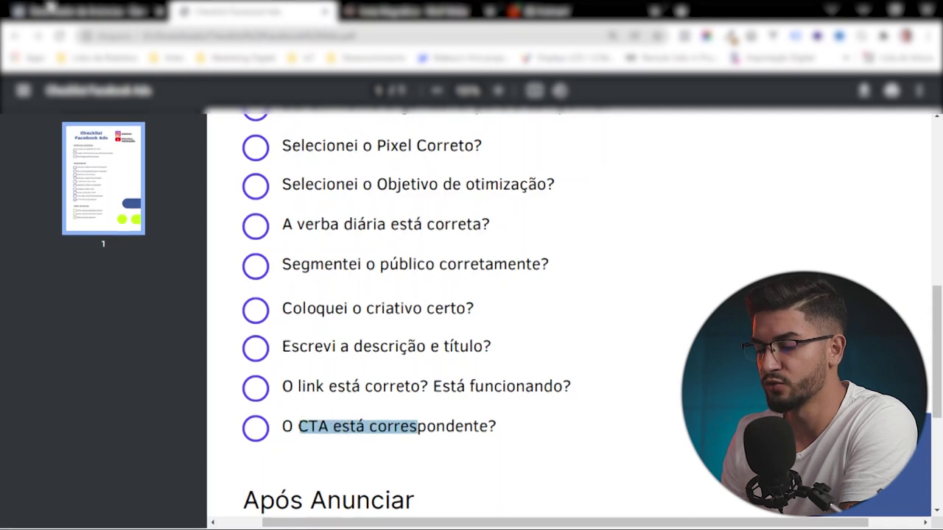
Return to Ads Manager, advance to the ad level and name the ad AD01.
key("ctrl+shift+Tab")
double_click(400, 193)
left_click(349, 189)
triple_click(350, 189)
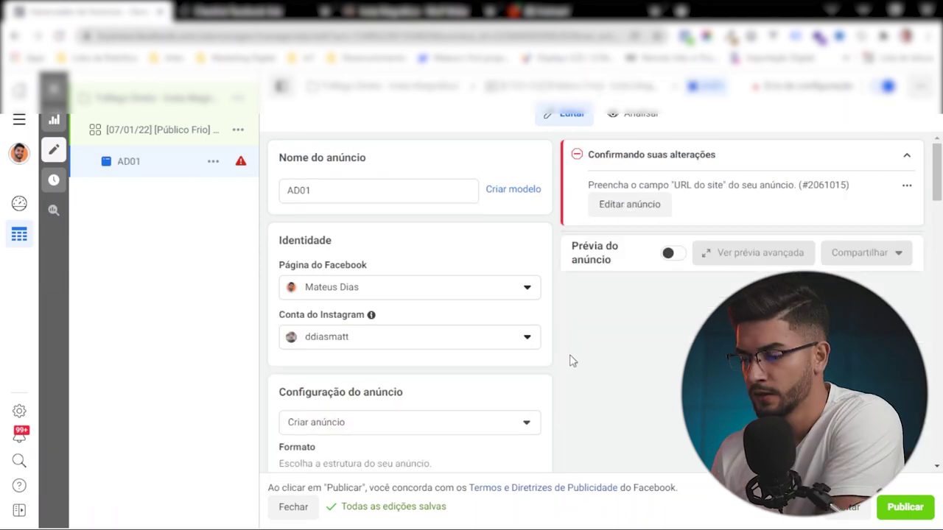
left_click_drag(354, 191, 259, 191)
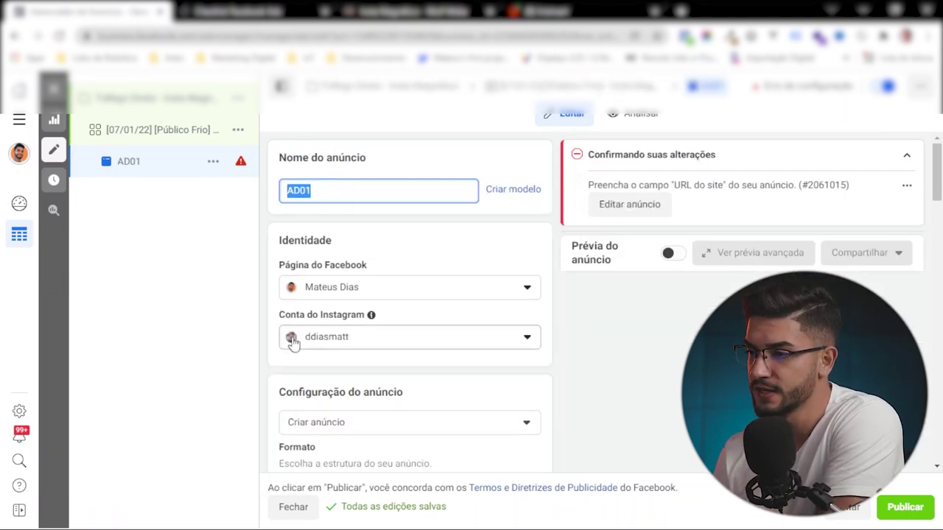
Add the orange 1080 × 1080 account image "Postar mais conteúdo não vai te trazer mais vendas" as the single-image ad's media.
scroll(346, 314, "down", 2)
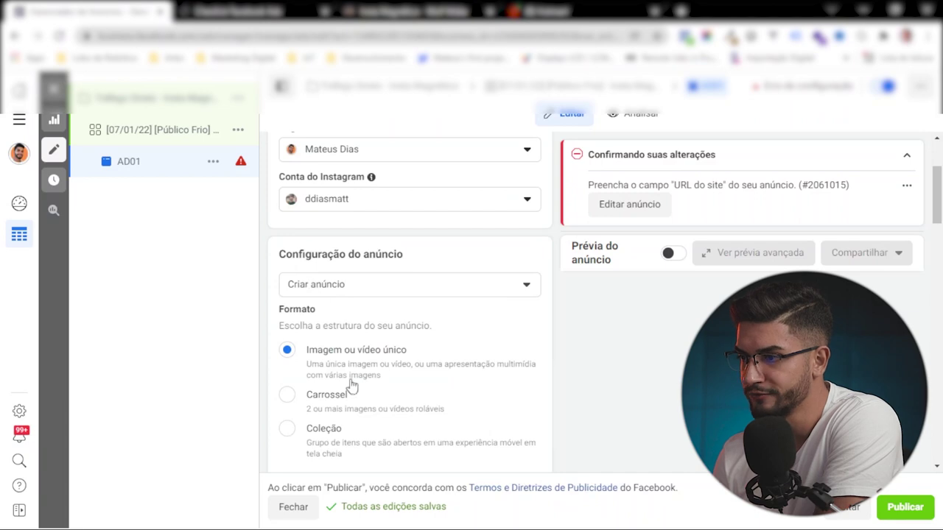
scroll(372, 361, "down", 3)
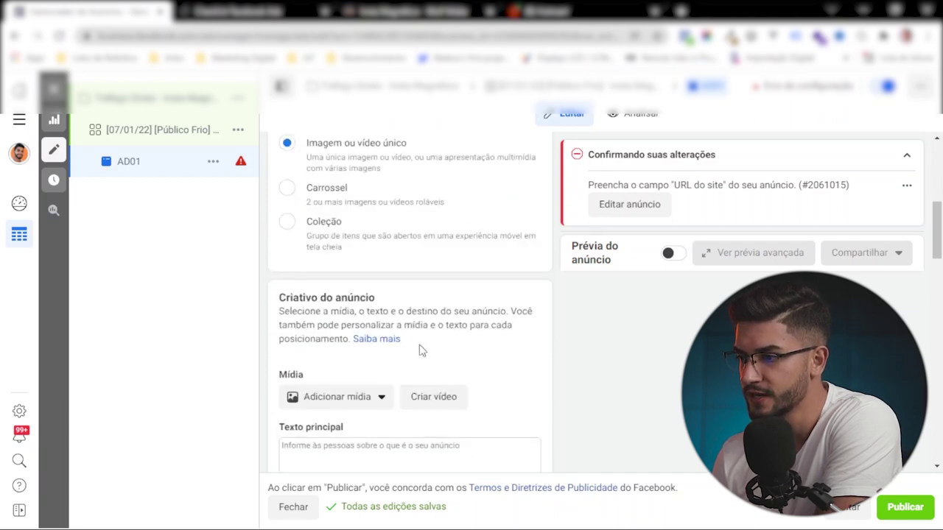
scroll(407, 353, "down", 2)
left_click(357, 261)
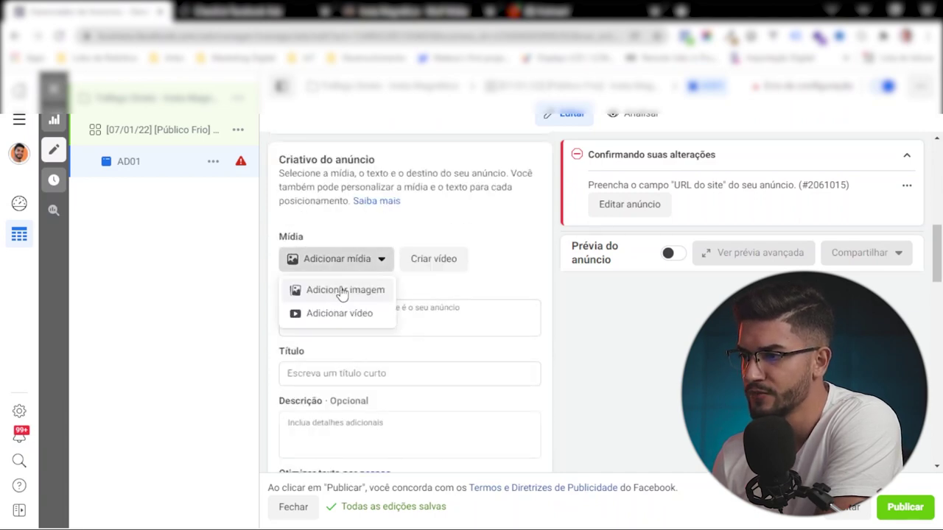
left_click(342, 293)
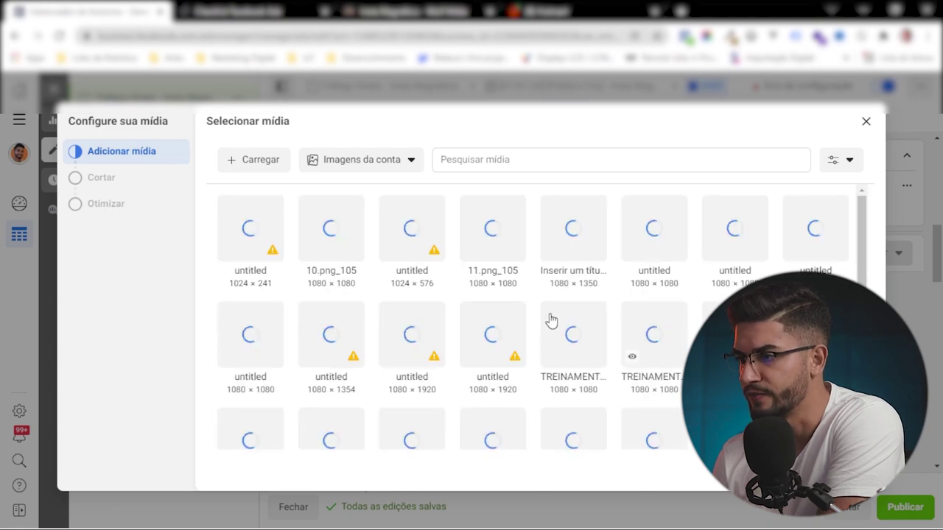
scroll(362, 238, "down", 5)
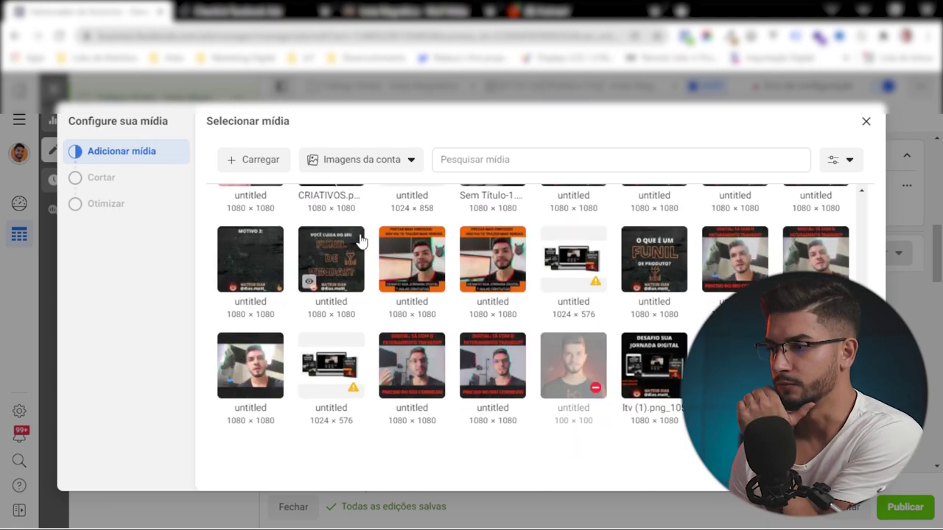
left_click(409, 272)
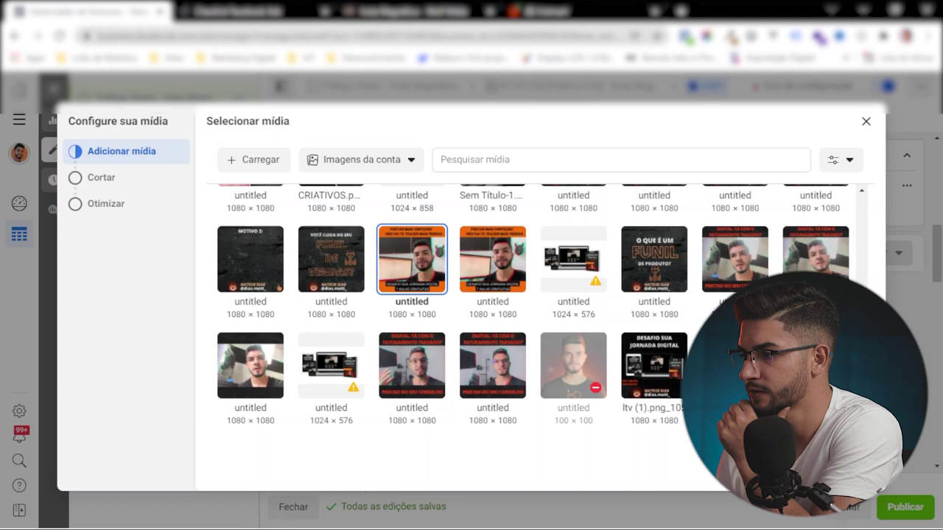
left_click(855, 475)
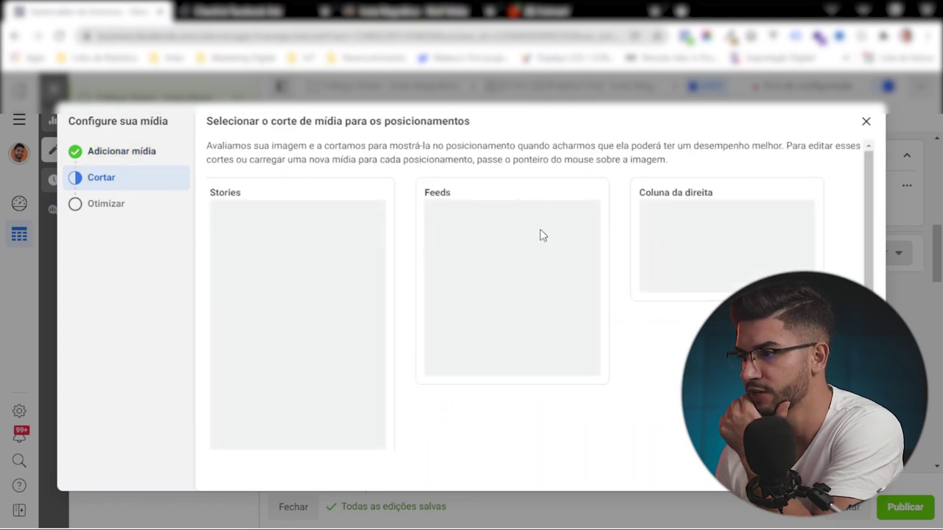
Keep the original crop for Stories, Feeds and Coluna da direita, and finish the media setup with Permitir aprimoramentos enabled.
scroll(590, 283, "down", 3)
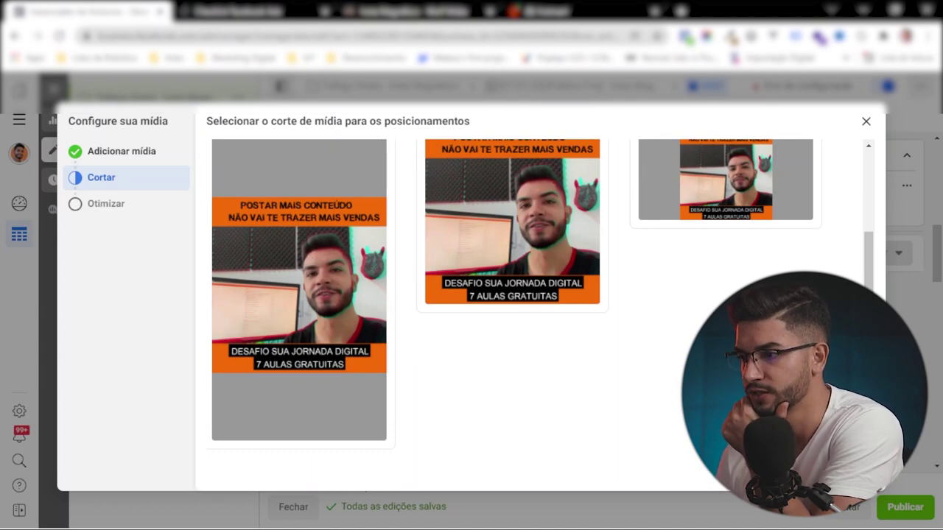
scroll(414, 312, "up", 3)
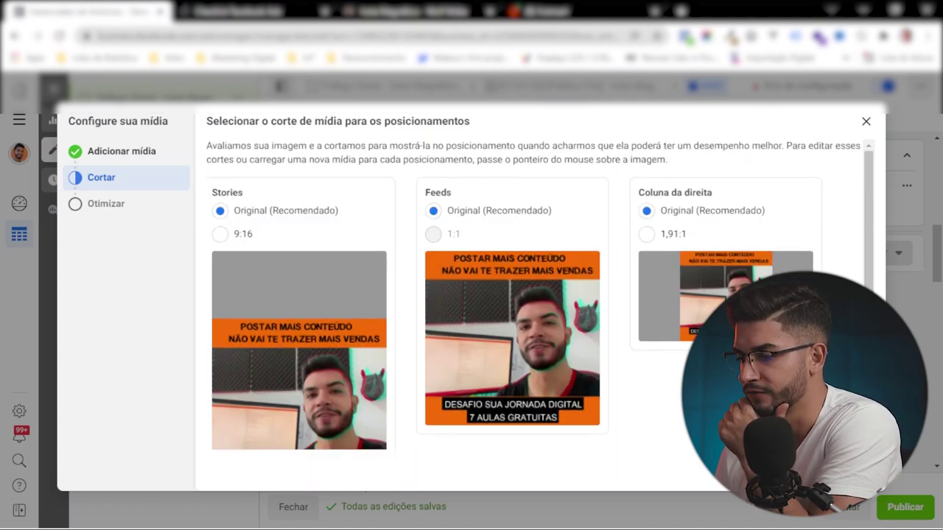
left_click(840, 471)
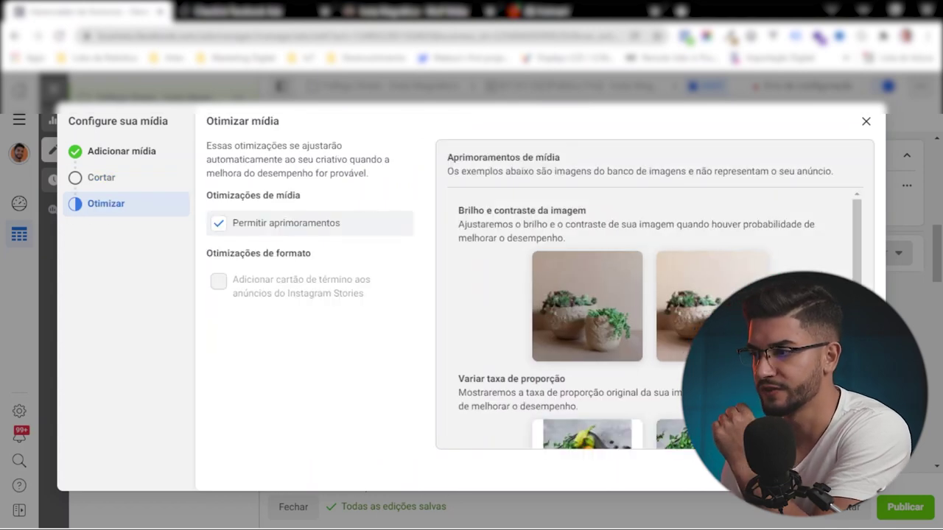
left_click(840, 471)
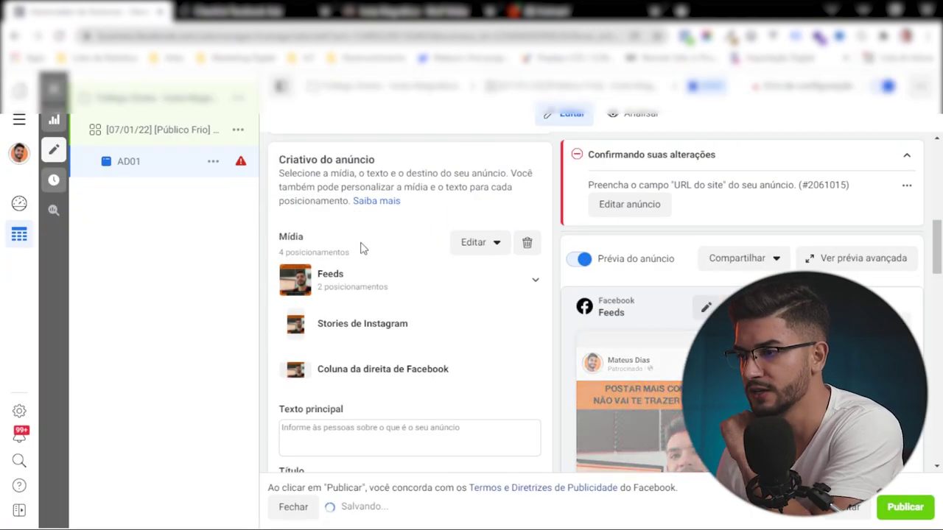
Check the ad's text fields against the checklist item on writing the description and title.
scroll(365, 254, "down", 2)
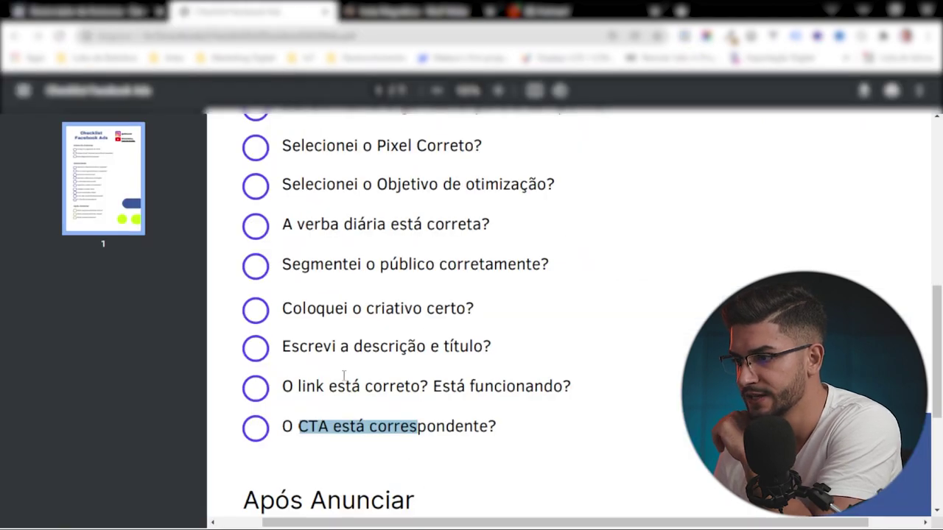
left_click_drag(331, 357, 391, 373)
left_click(45, 10)
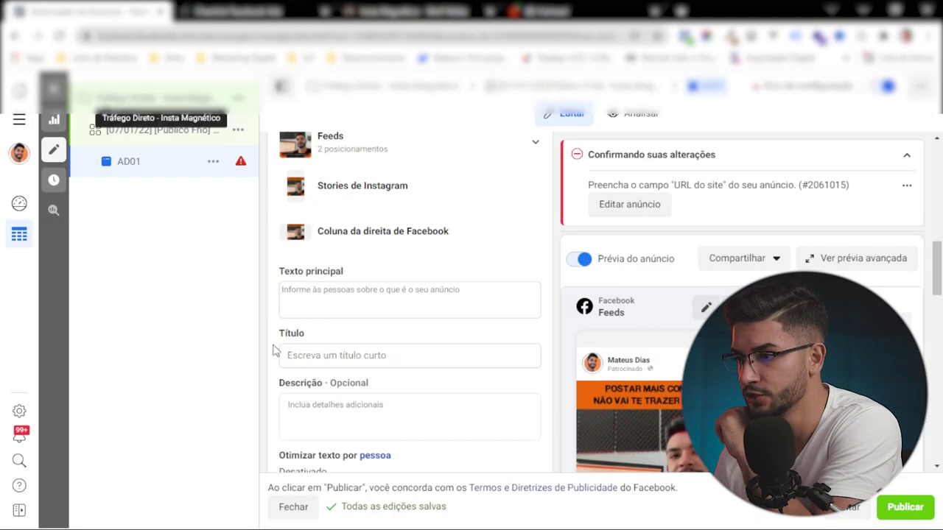
Begin the ad's main text with "Você está com o Instagram Travado?" and "Tenha acesso aos 26 truques para destravar seu perfil agora mesmo.".
left_click(335, 309)
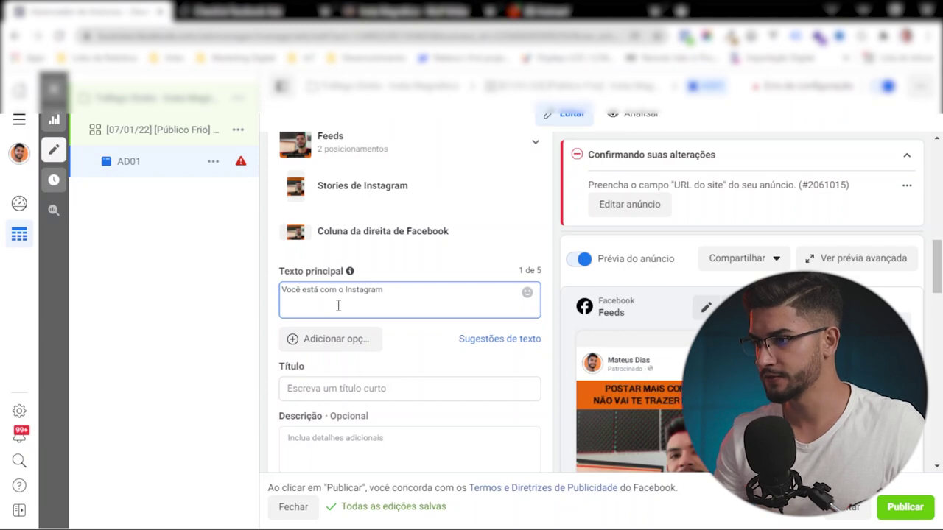
type("Travado?")
key("Return")
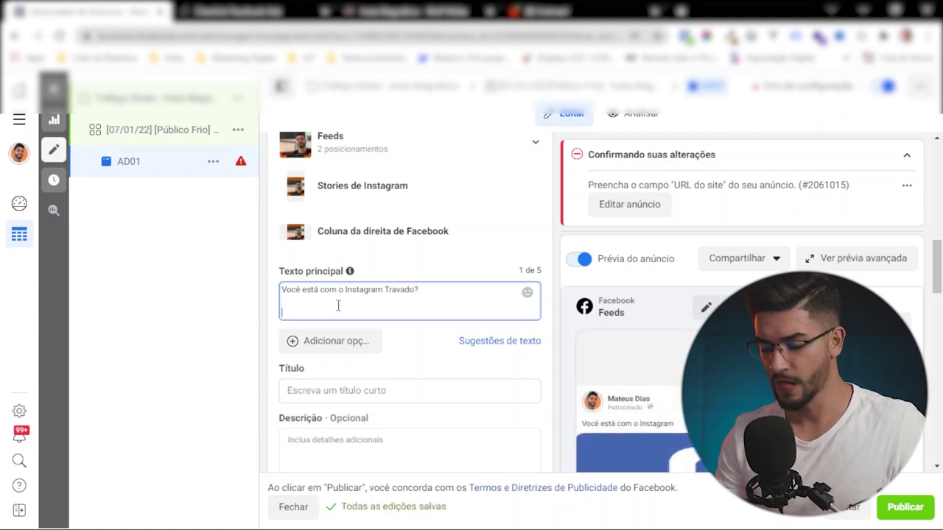
key("Return")
type("Tenha acesso aos 26 truques para destravar seu perfil a")
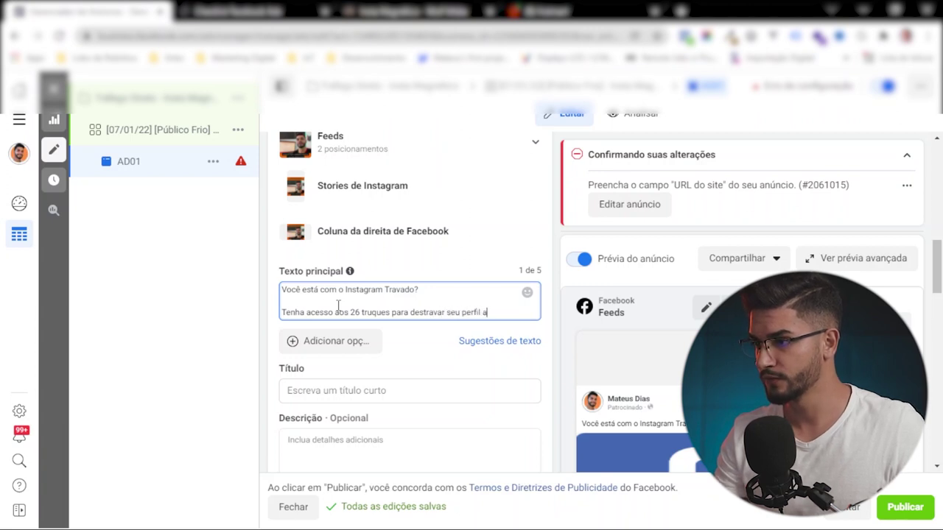
type(".")
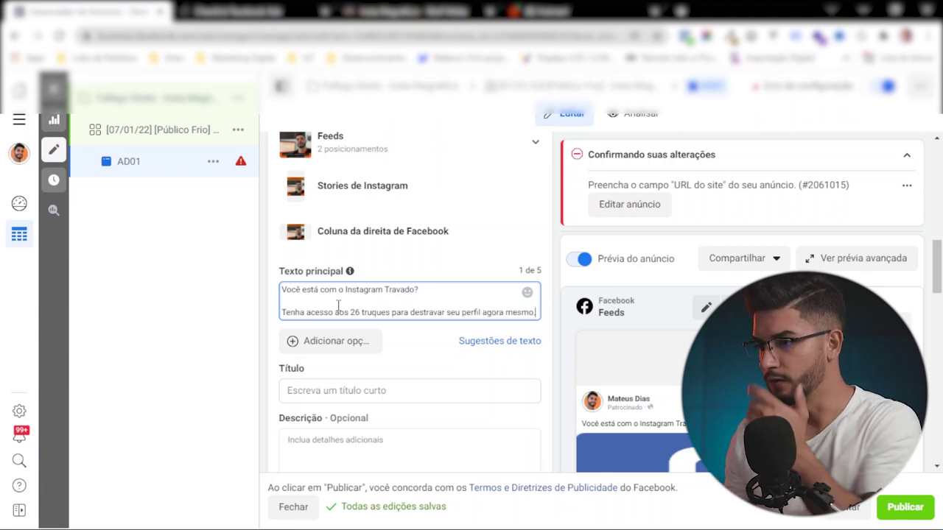
Add a blank line and the closing call "Aperte em "Saiba Mais"" to the ad's main text.
key("Return")
key("Return")
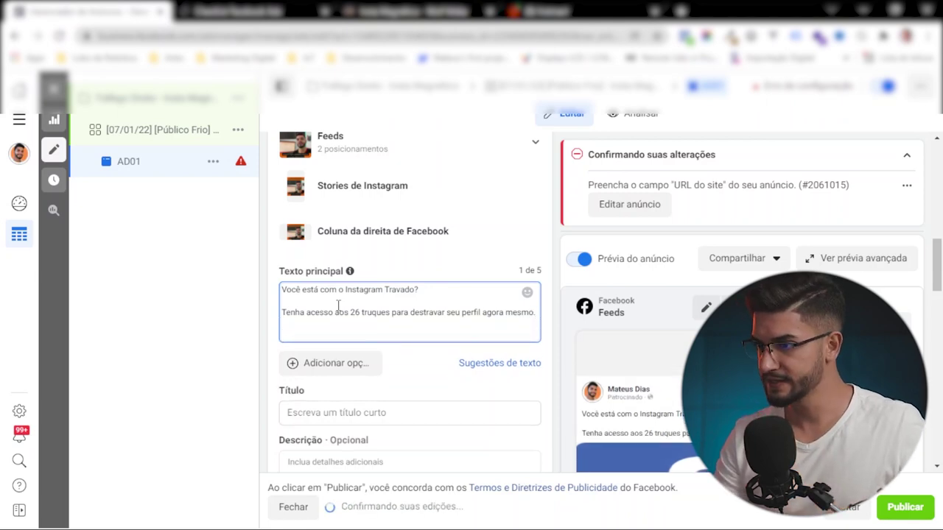
type("Aperte em")
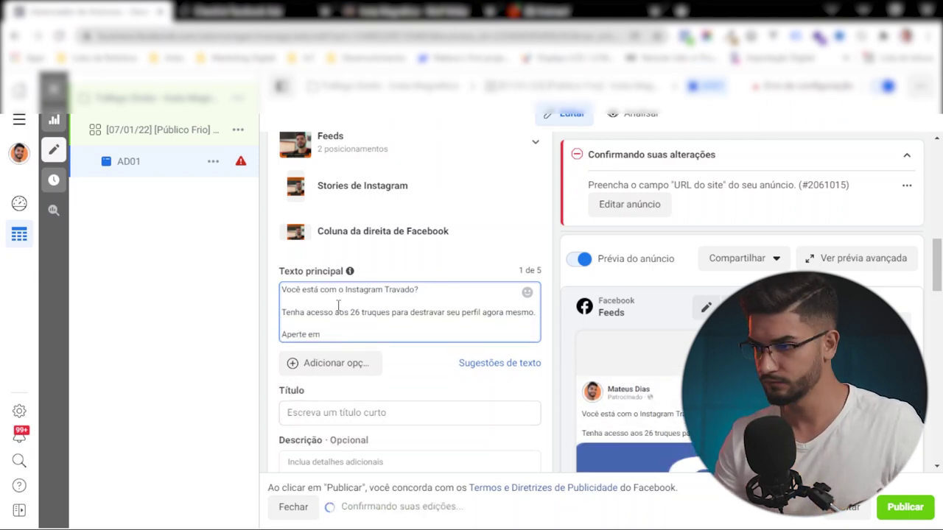
type(" \"Saiba")
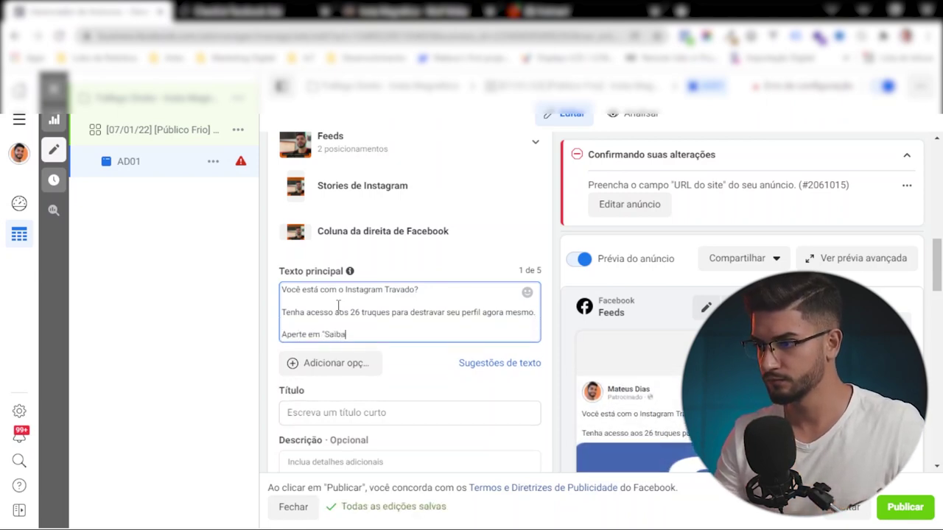
type(" Mais")
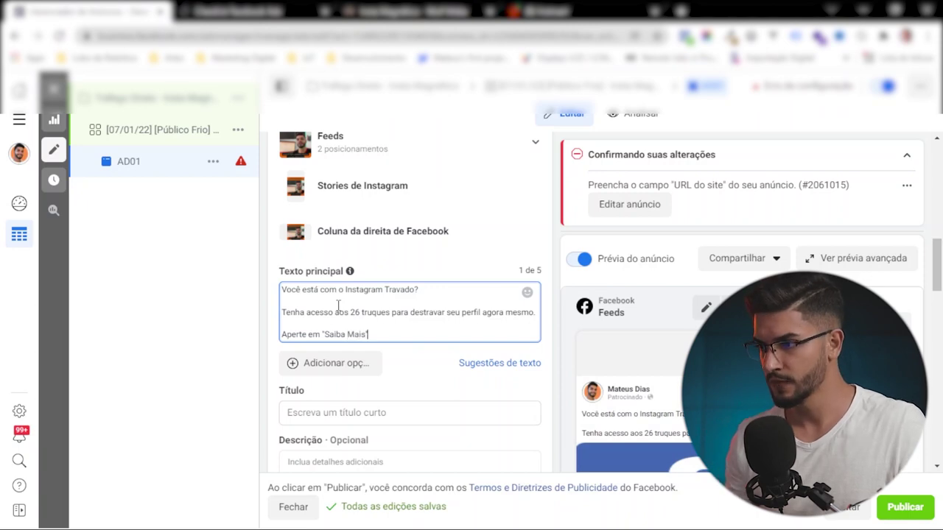
type("\"")
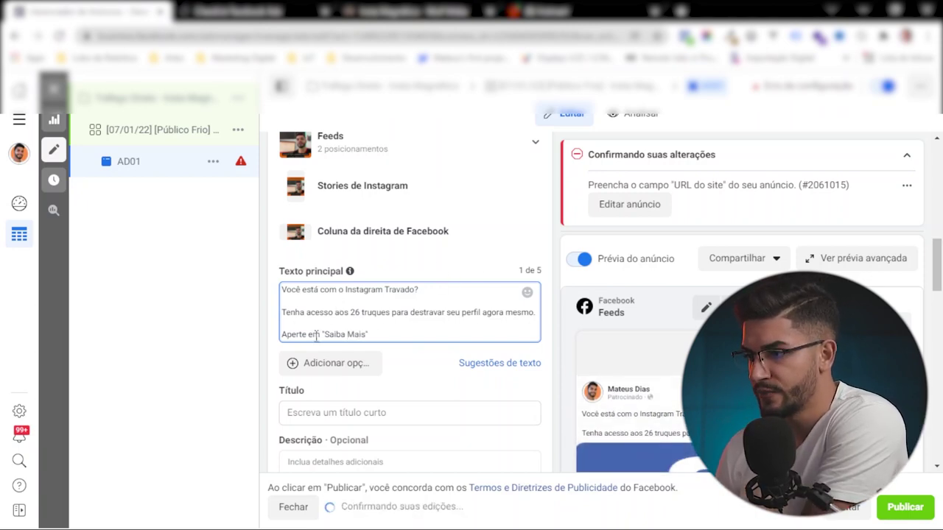
mouse_move(372, 335)
left_mouse_down()
mouse_move(283, 326)
mouse_move(375, 351)
left_mouse_up()
left_click(331, 324)
left_click(380, 334)
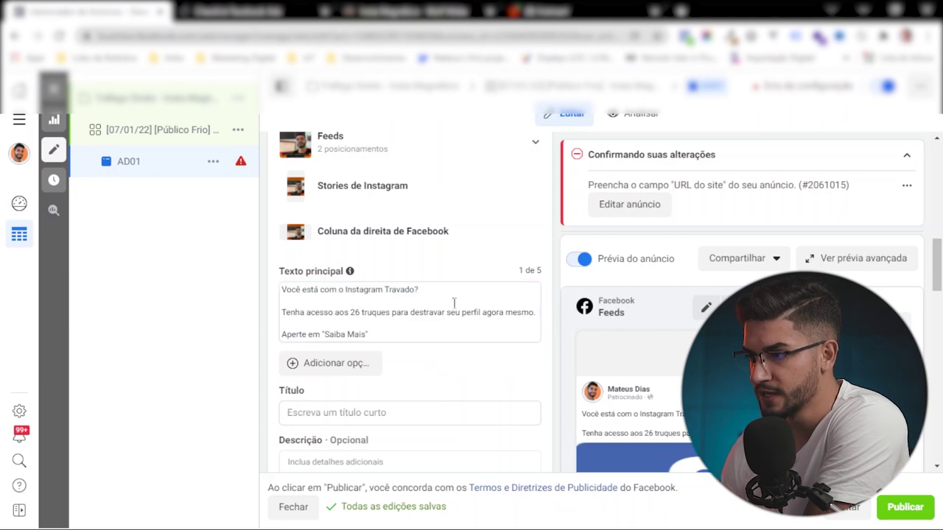
Set the ad's title to "Insta Magnético - 26 Truques.".
left_click(430, 300)
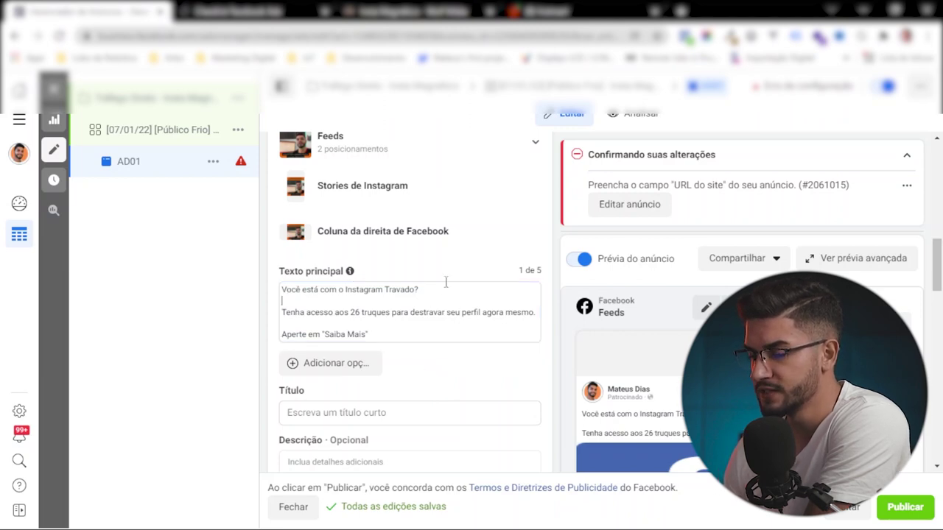
scroll(394, 324, "down", 1)
left_click(363, 341)
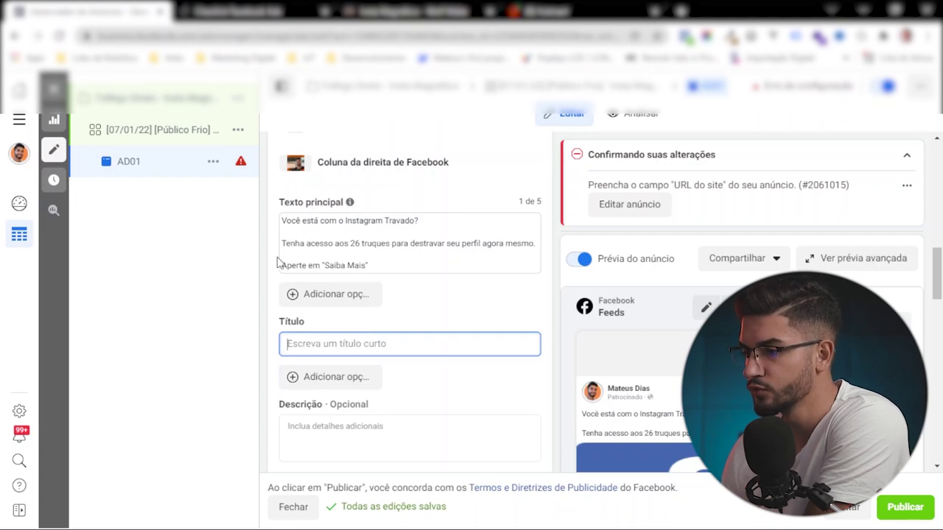
scroll(413, 253, "down", 4)
scroll(413, 254, "up", 4)
scroll(414, 255, "up", 4)
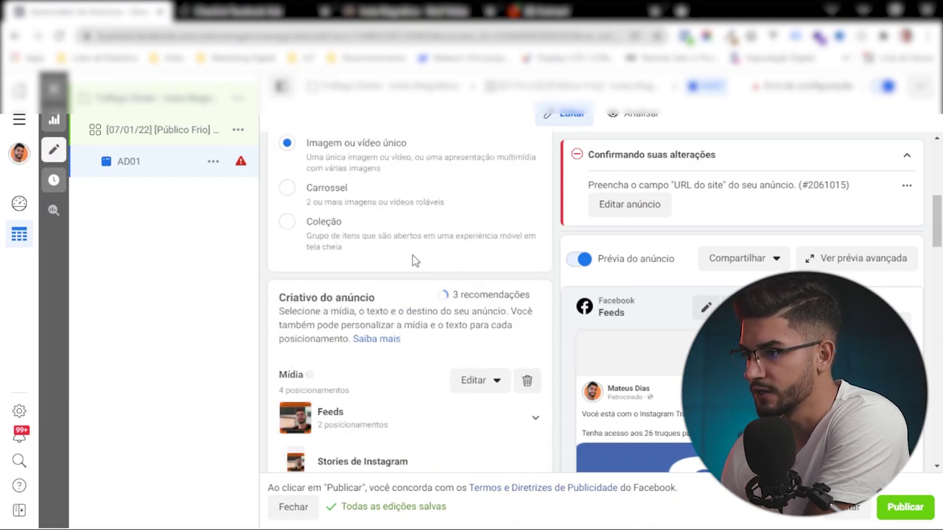
scroll(412, 259, "down", 3)
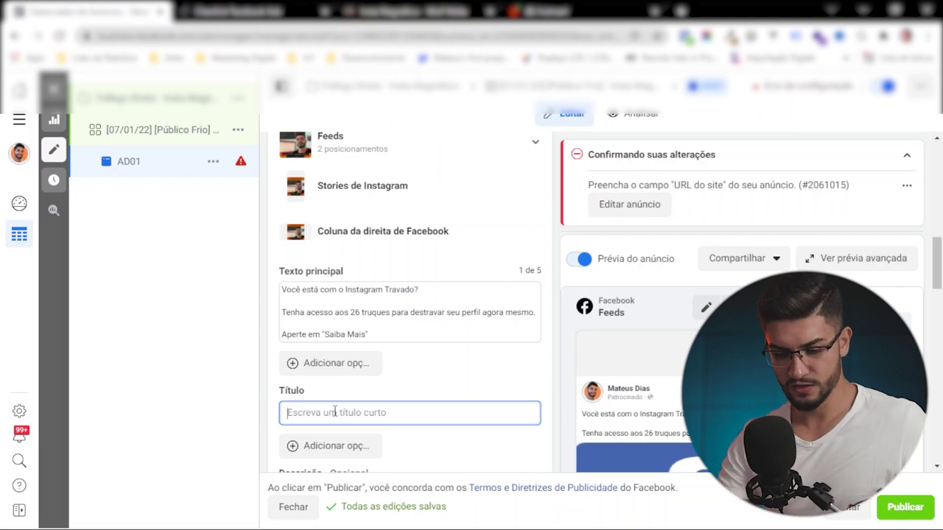
type("Insta Magnético - 26 Truq")
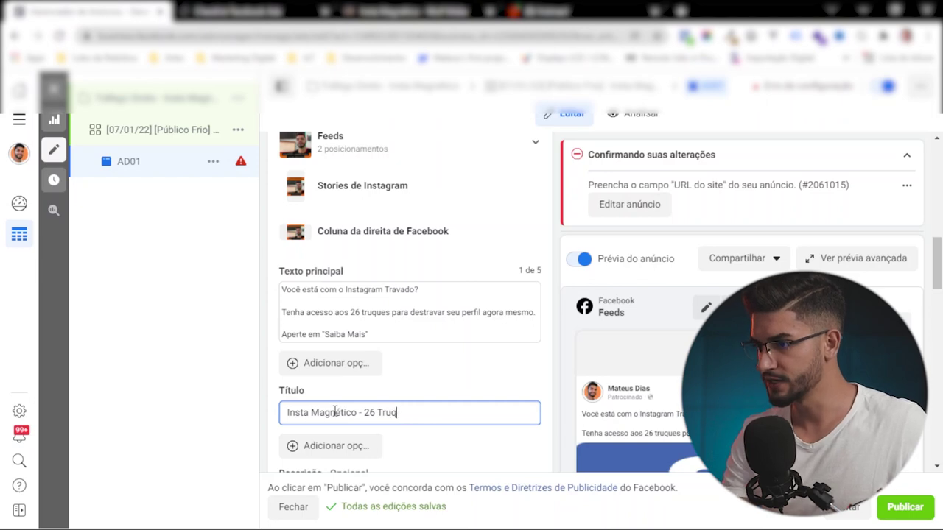
type(".")
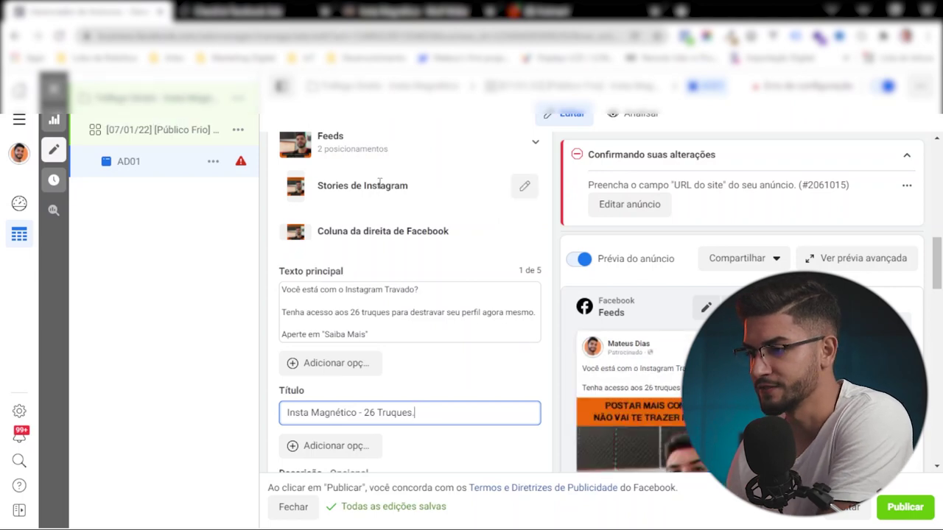
Examine the available call-to-action options and compare the Saiba mais choice with the closing line of the ad's main text.
scroll(376, 258, "down", 2)
scroll(375, 258, "down", 1)
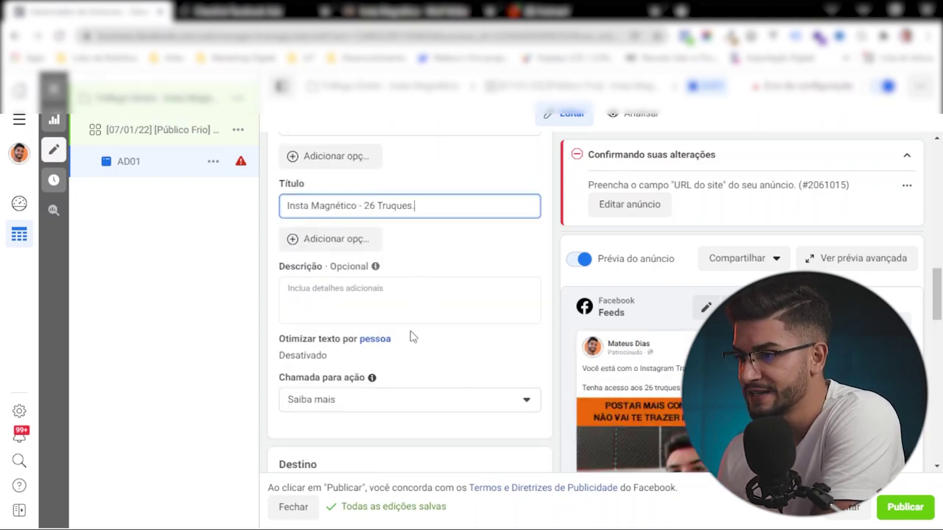
mouse_move(286, 377)
left_mouse_down()
mouse_move(347, 396)
mouse_move(272, 386)
left_mouse_up()
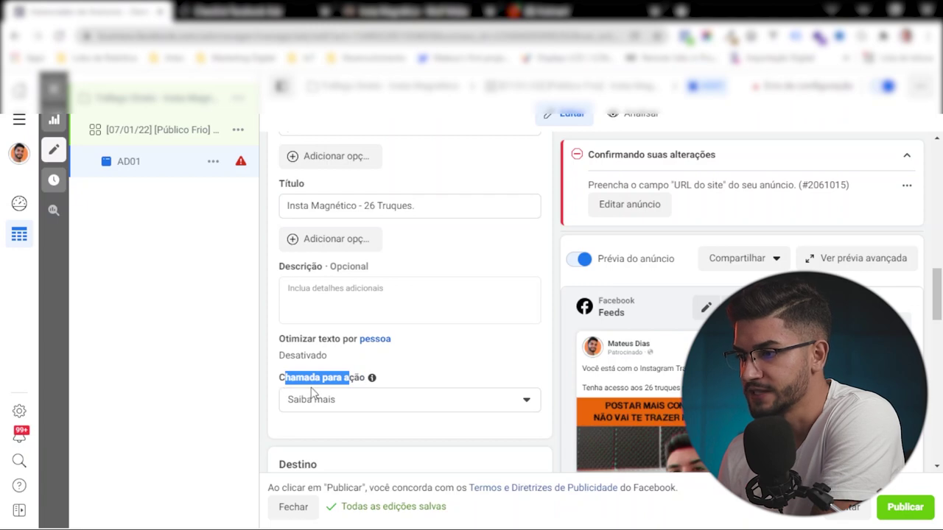
left_click(321, 390)
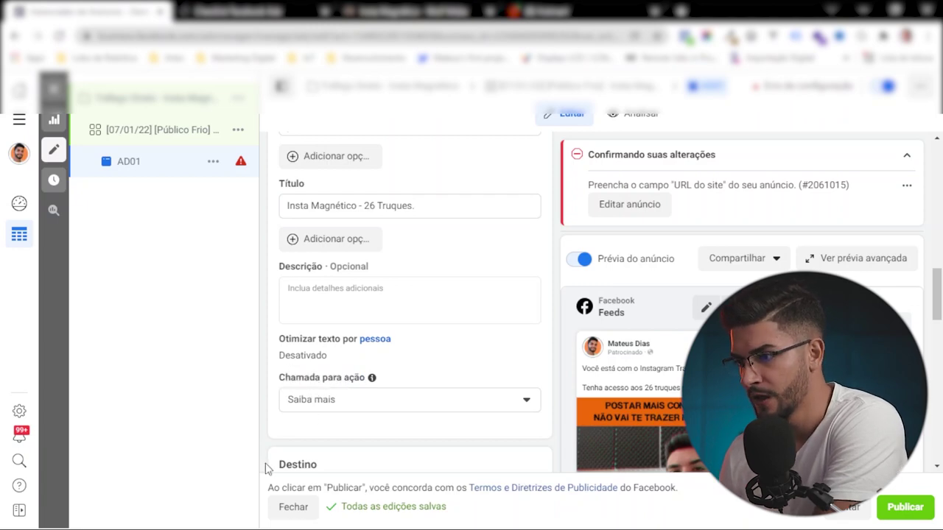
left_click(333, 402)
scroll(343, 309, "down", 1)
scroll(389, 310, "up", 2)
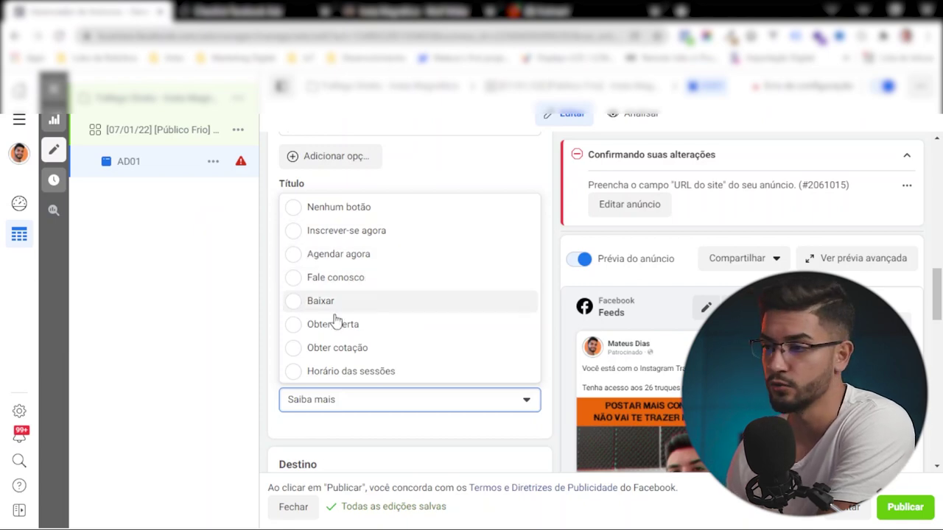
left_click(196, 299)
scroll(361, 339, "up", 3)
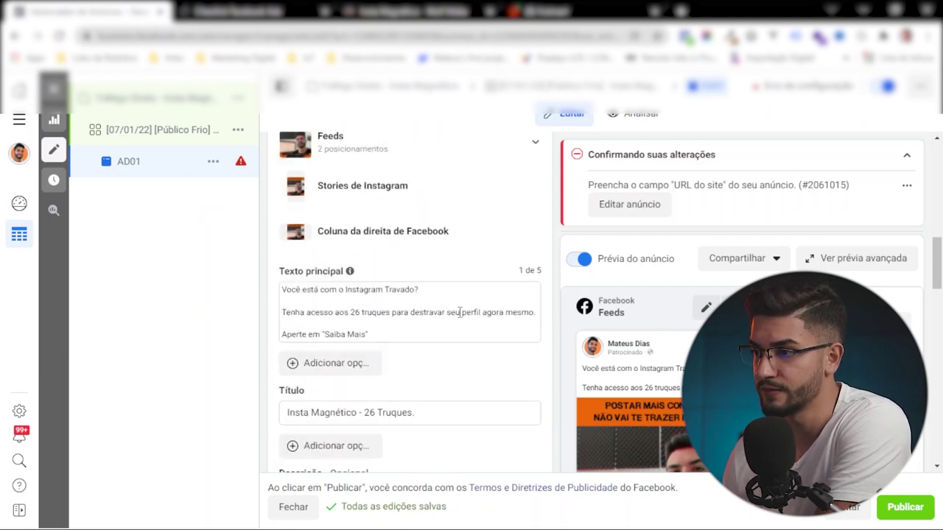
left_click_drag(324, 337, 364, 337)
left_click(365, 337)
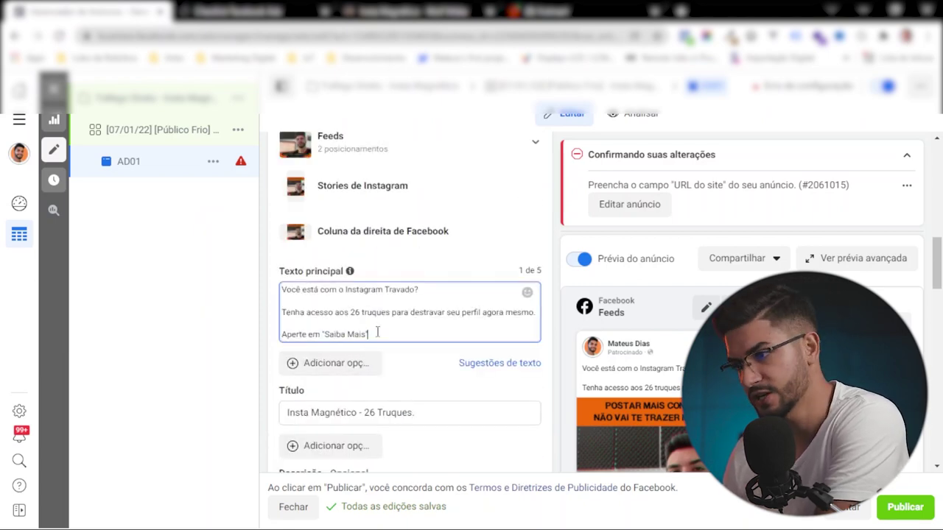
scroll(324, 310, "down", 4)
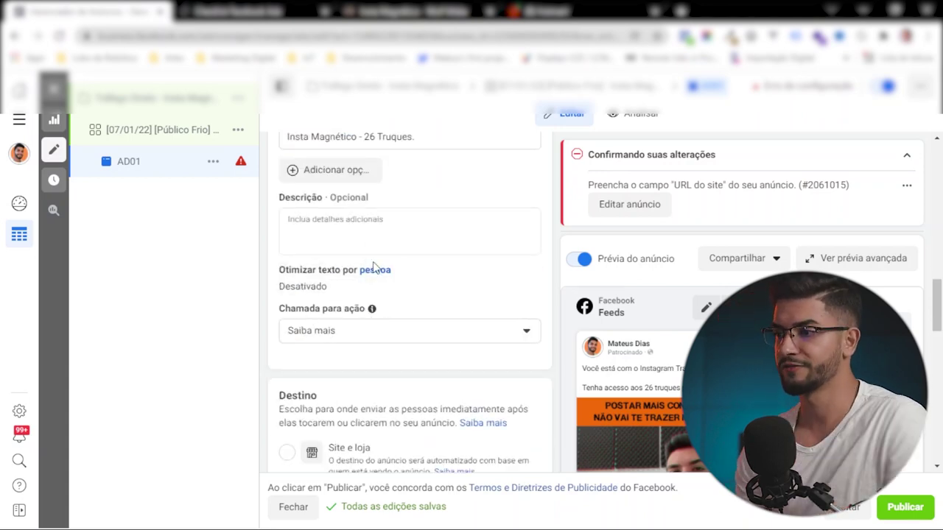
scroll(354, 295, "down", 4)
scroll(315, 215, "up", 1)
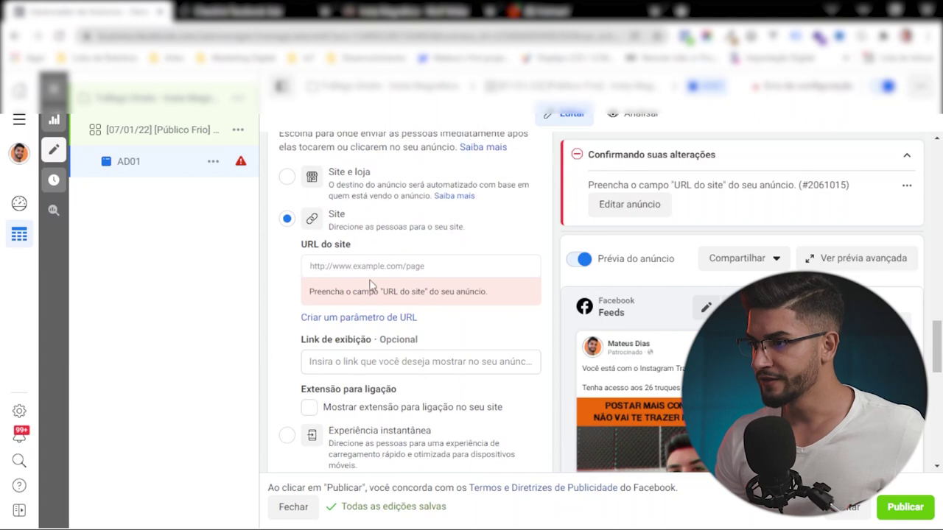
left_click(369, 10)
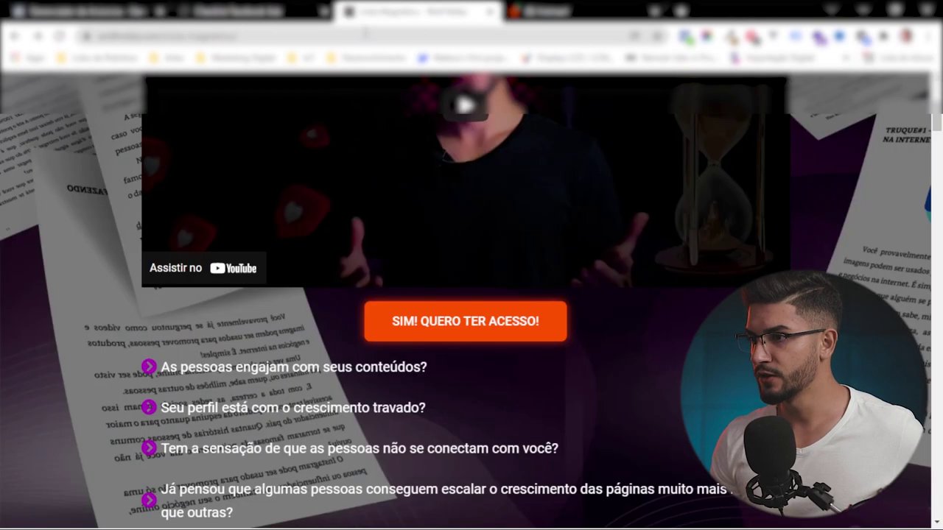
left_click(368, 38)
left_click(103, 9)
left_click(416, 266)
type("https://wolfmidia.com/insta-magnetico/")
Append the tracking parameter "?src=fb-ads" to the ad's destination URL.
type("?")
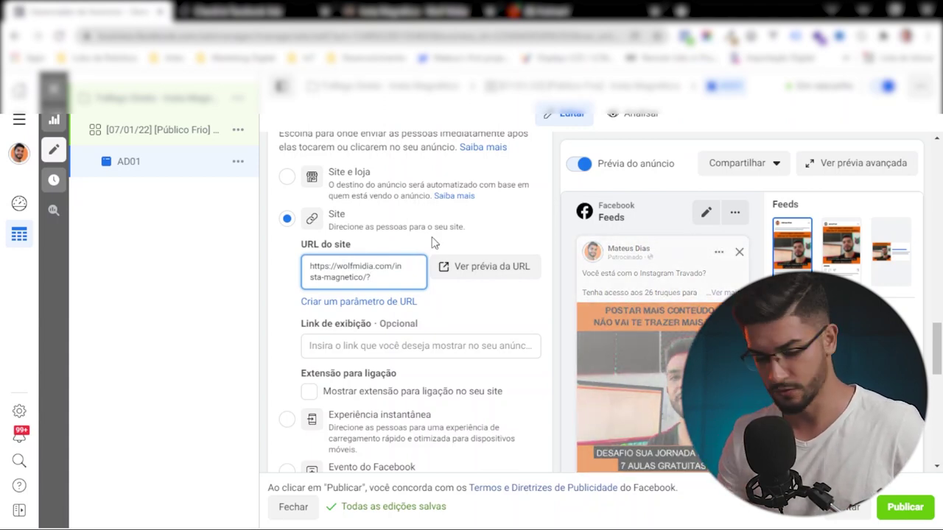
type("src=fb")
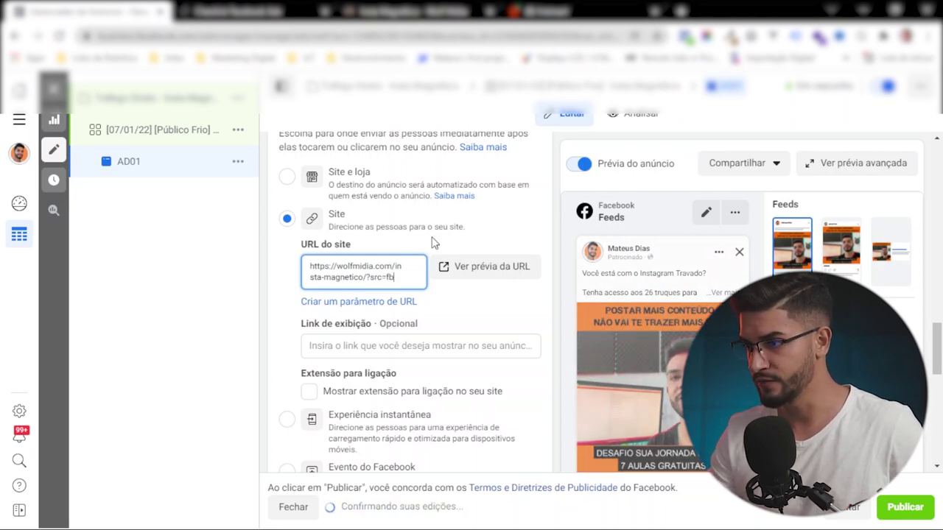
type("-ads")
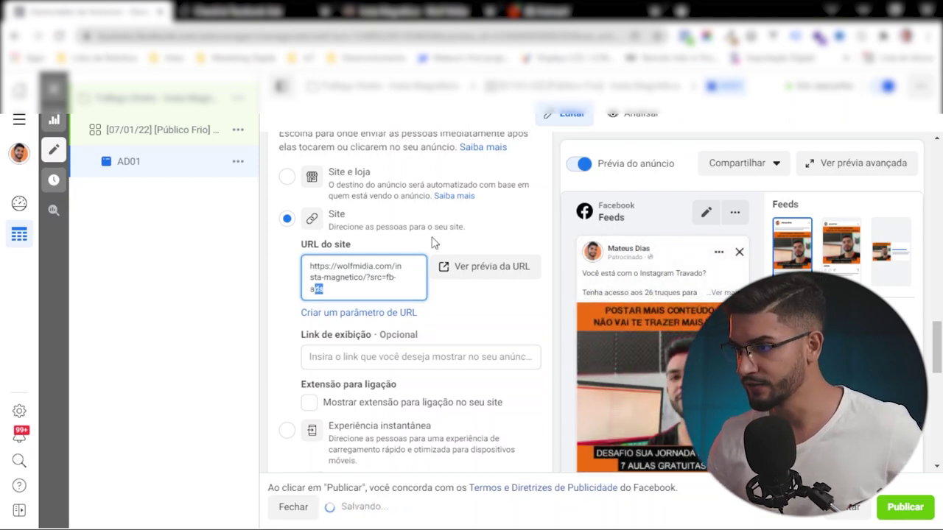
key("shift+Left")
key("shift+Left")
key("shift+Left")
key("shift+Left")
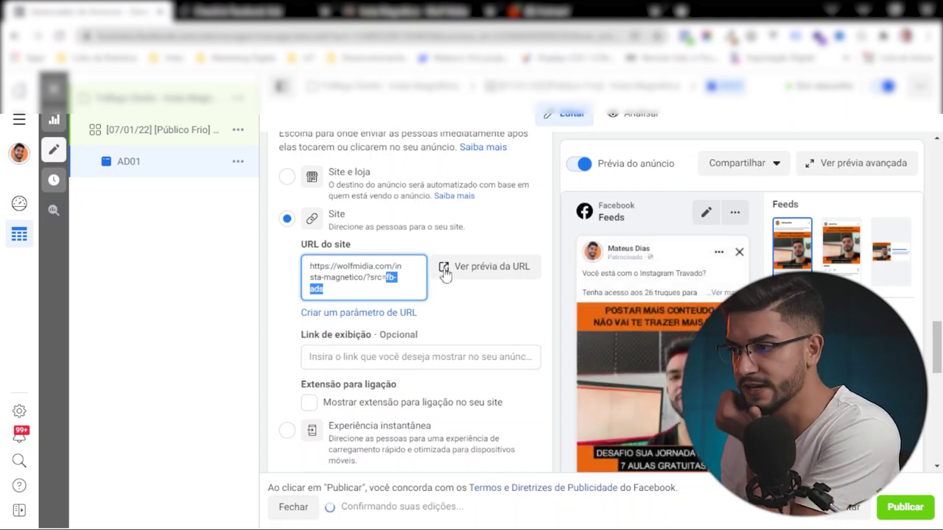
left_click(452, 308)
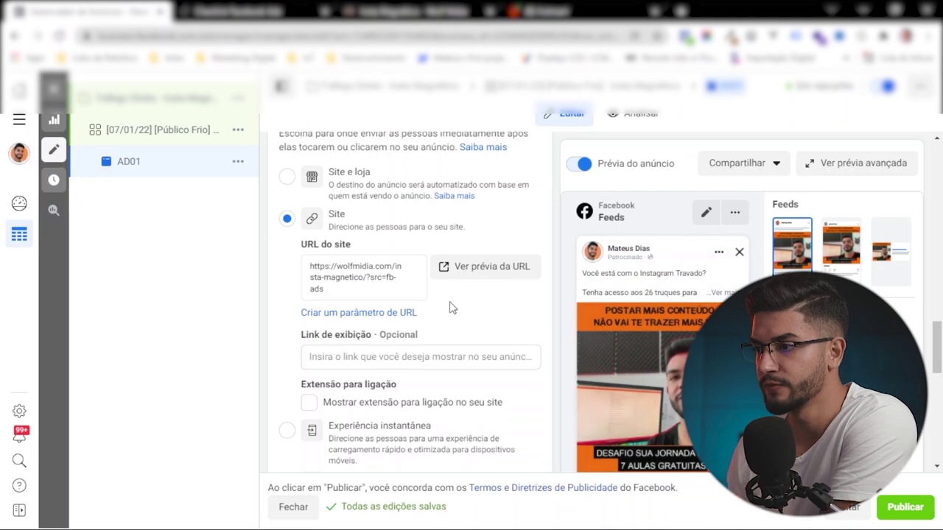
Review the ad's remaining destination, language and tracking settings, and publish the ad.
scroll(417, 300, "down", 8)
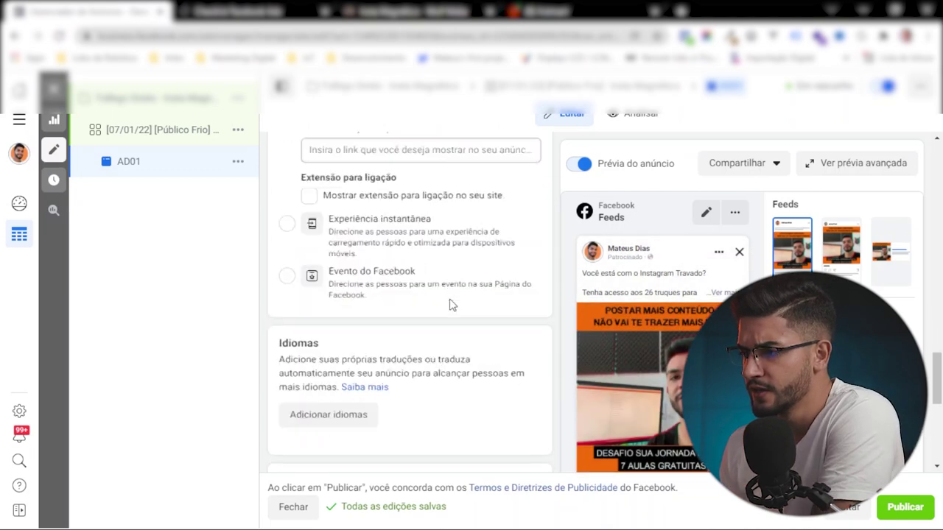
scroll(333, 247, "down", 2)
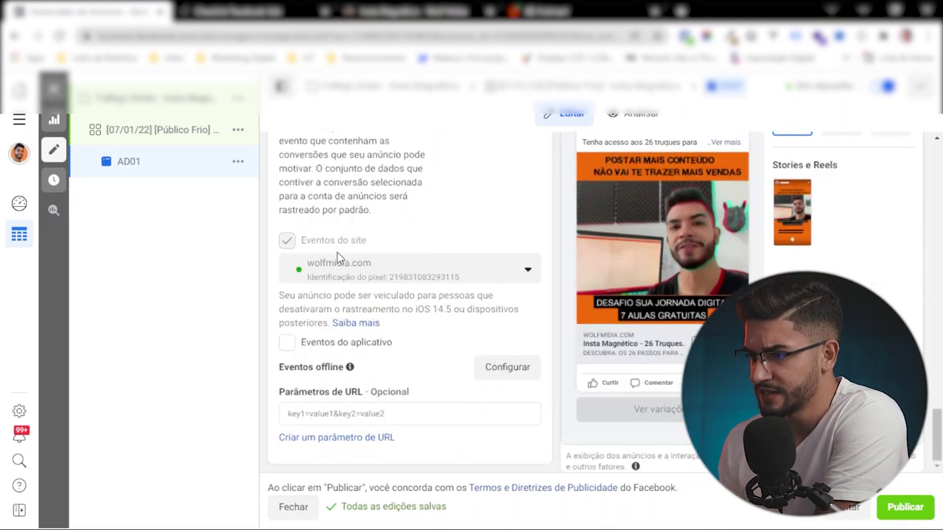
scroll(357, 306, "up", 5)
scroll(357, 306, "up", 3)
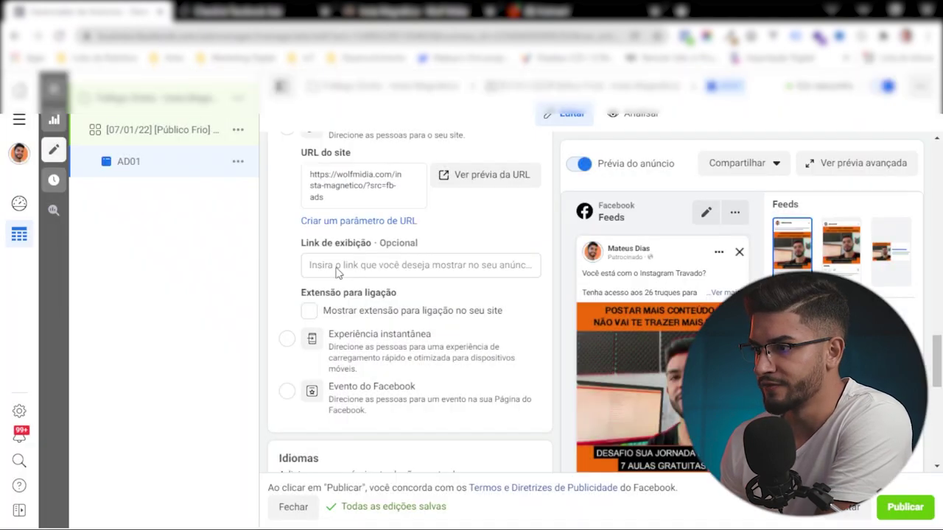
scroll(571, 352, "up", 1)
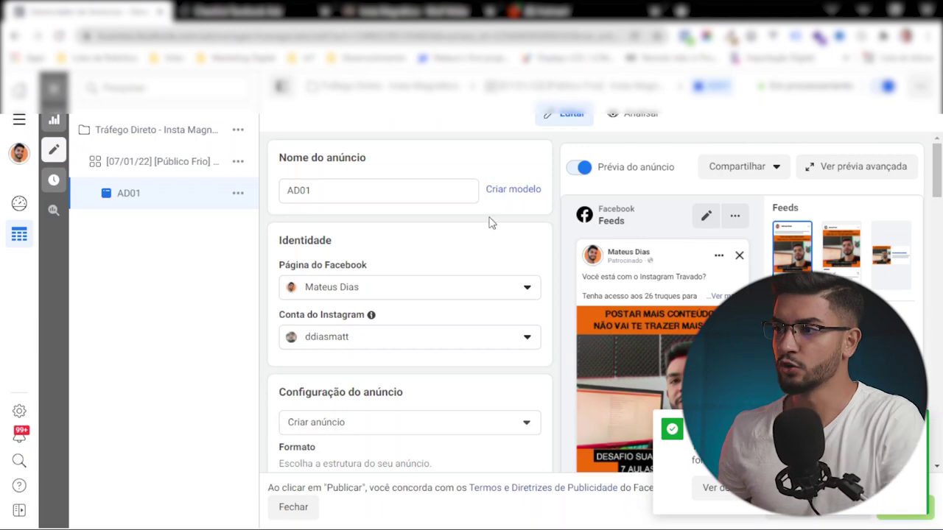
Review the Facebook Ads checklist from the campaign setup items through the first question under Após Anunciar.
left_click(250, 9)
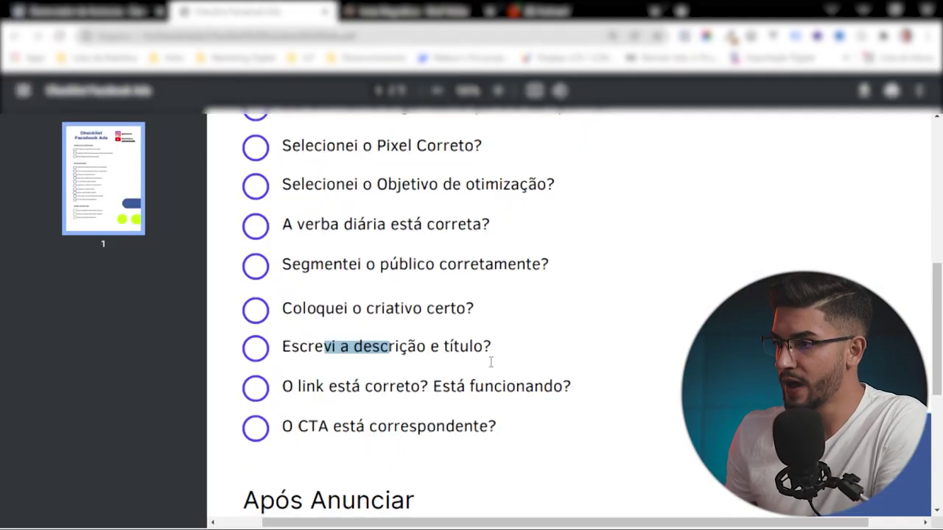
scroll(491, 361, "up", 2)
left_click_drag(264, 156, 391, 171)
left_click(392, 168)
scroll(411, 184, "down", 4)
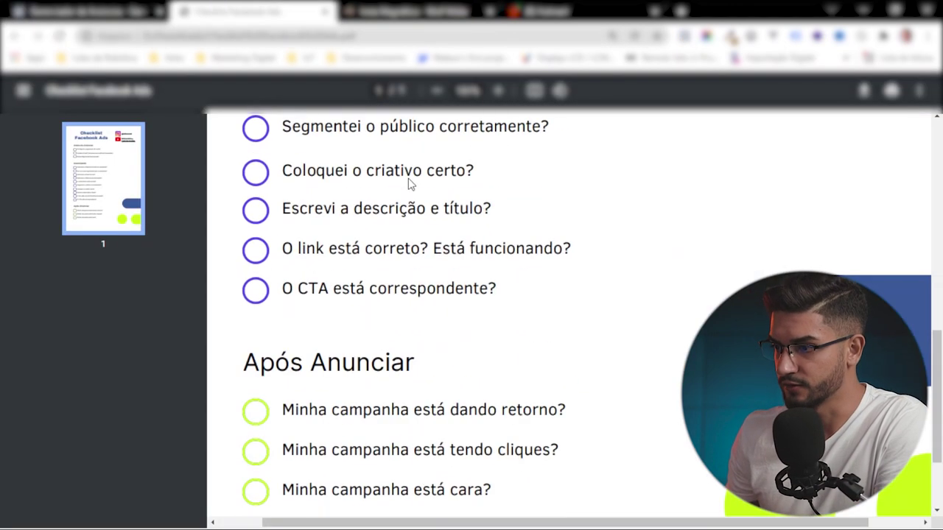
left_click_drag(252, 288, 497, 328)
left_click(495, 324)
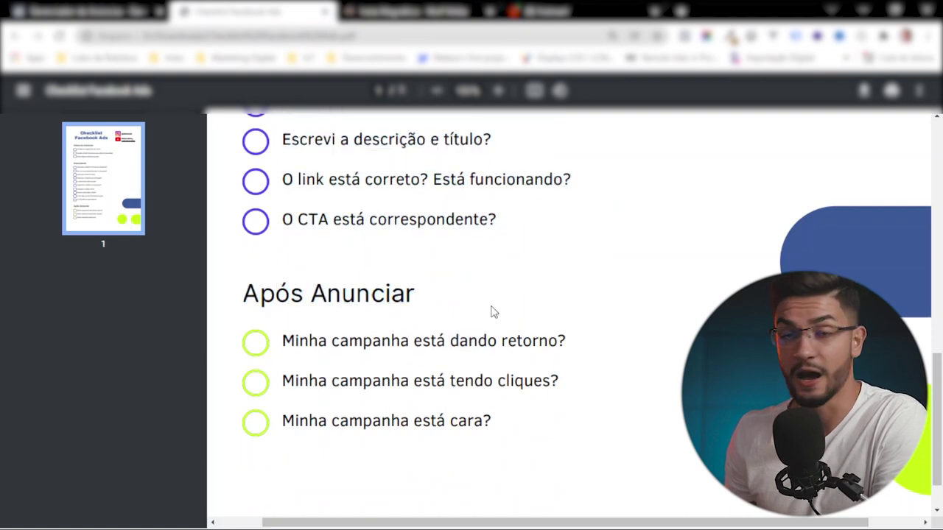
left_click_drag(287, 347, 581, 350)
left_click(597, 364)
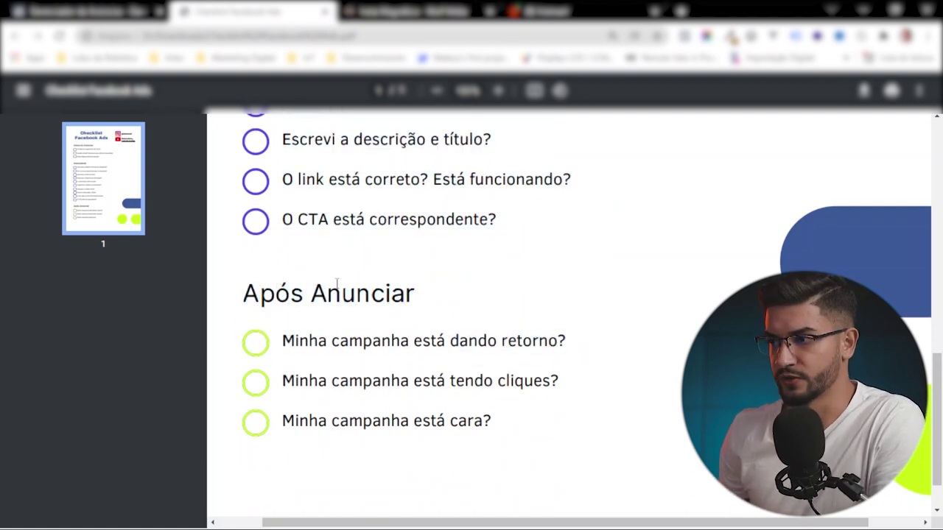
Return to Ads Manager, close the AD01 editor and bring the performance metric columns of the ads table into view.
left_click(92, 10)
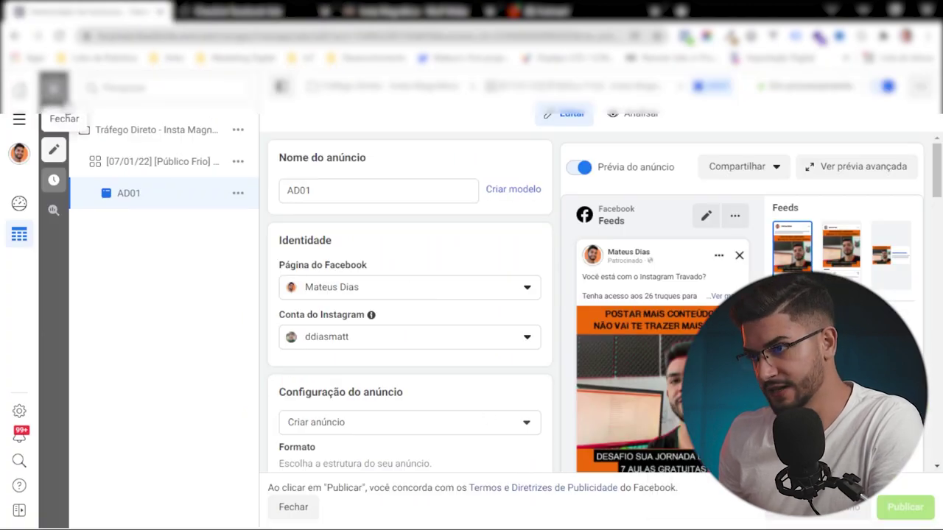
left_click(59, 97)
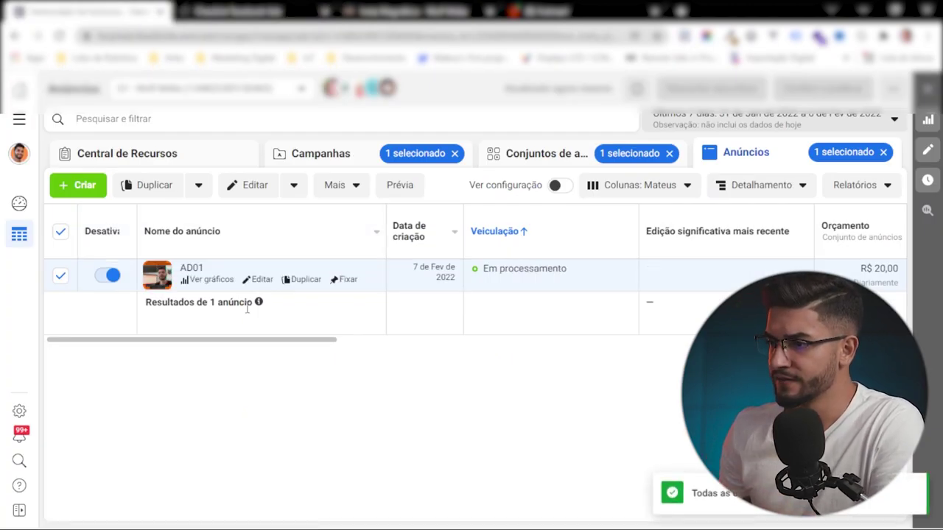
left_click_drag(267, 340, 451, 372)
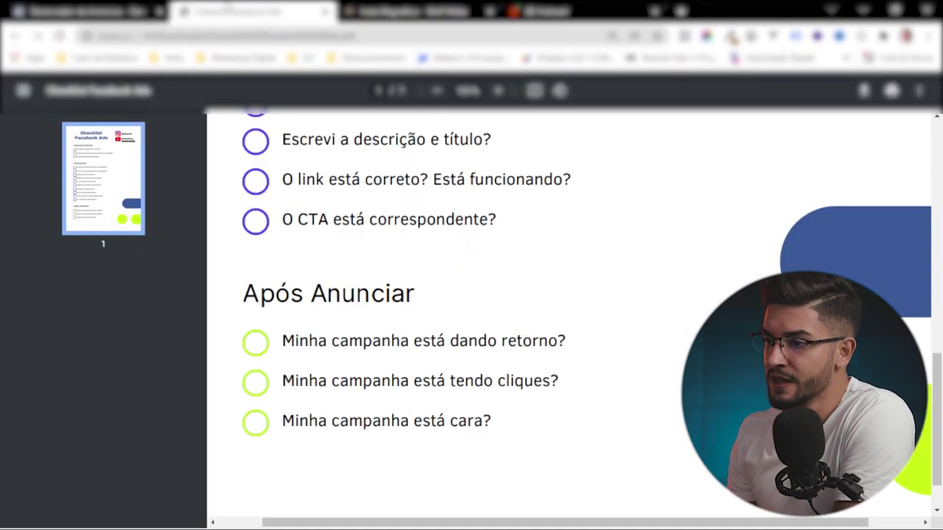
Examine the checklist's Após Anunciar questions about return and clicks, and relate them to AD01's metrics in the Ads Manager table.
left_click(227, 9)
left_click_drag(358, 328, 456, 352)
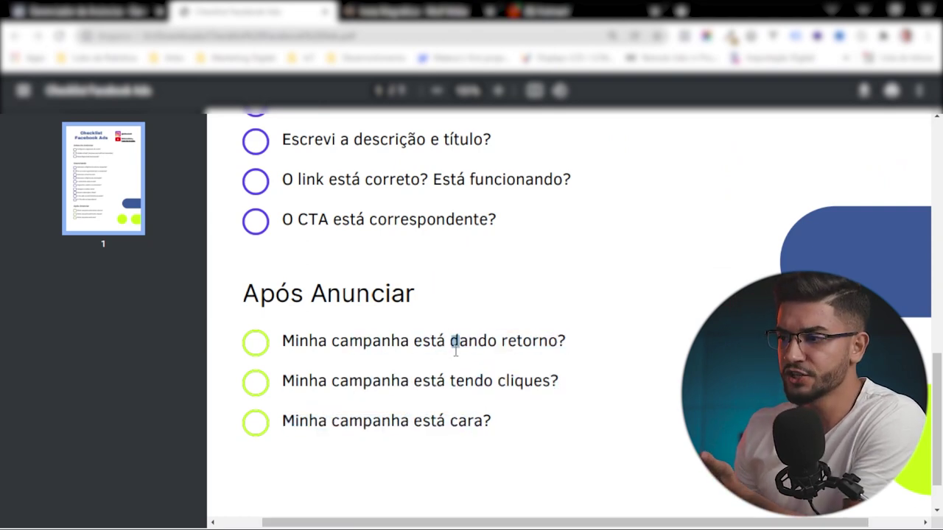
left_click_drag(295, 381, 548, 396)
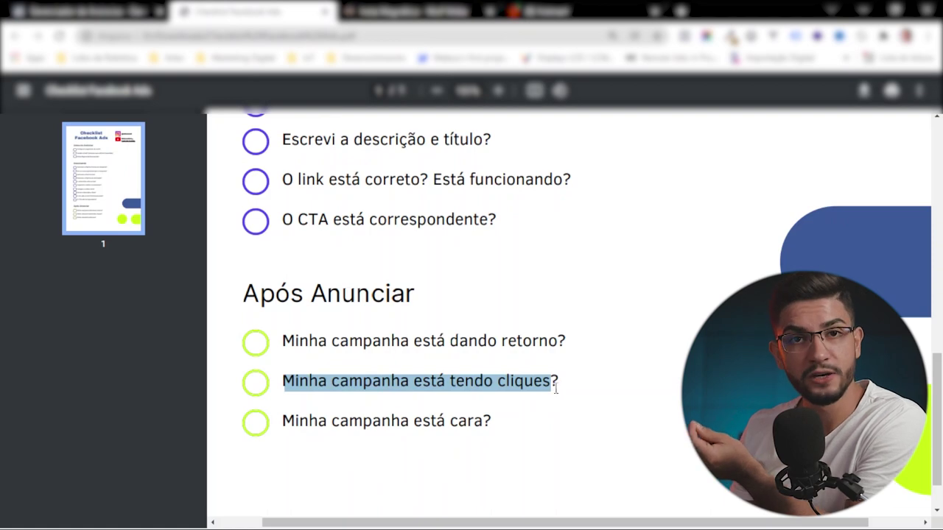
key("ctrl+shift+Tab")
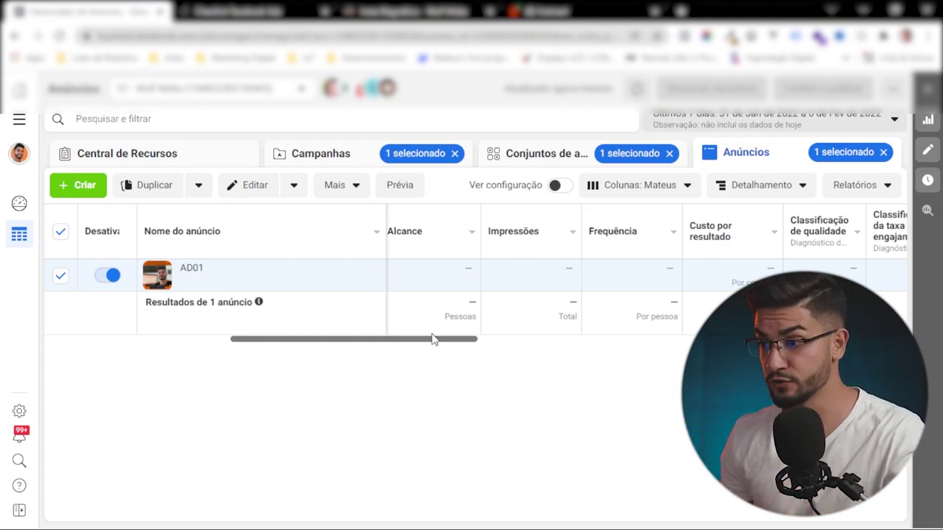
mouse_move(177, 277)
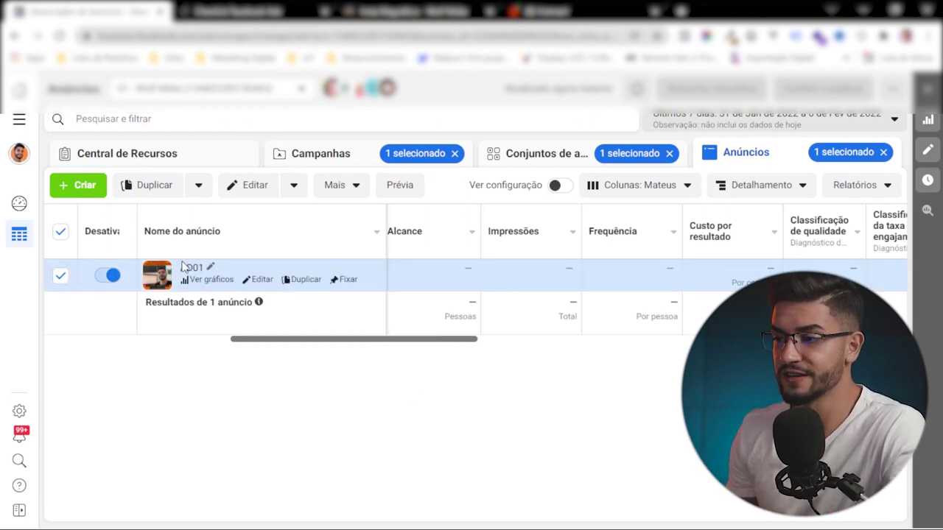
Return to the Facebook Ads checklist and examine the final Após Anunciar question, "Minha campanha está cara?".
key("ctrl+Tab")
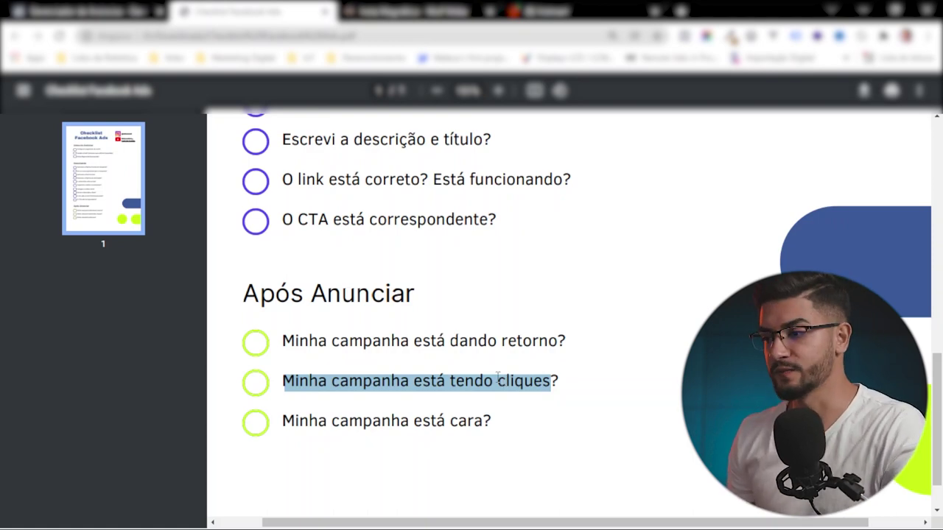
left_click(556, 334)
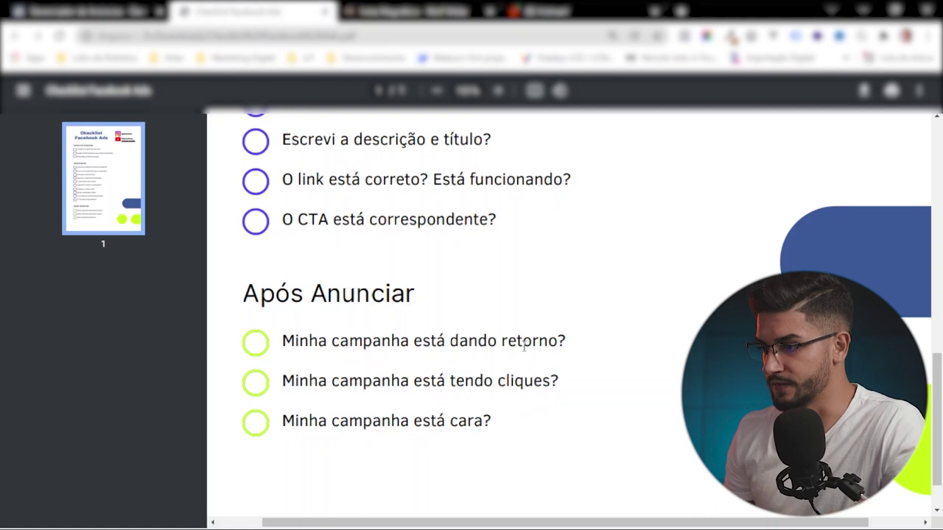
scroll(472, 380, "down", 1)
left_click_drag(292, 354, 460, 365)
left_click(507, 366)
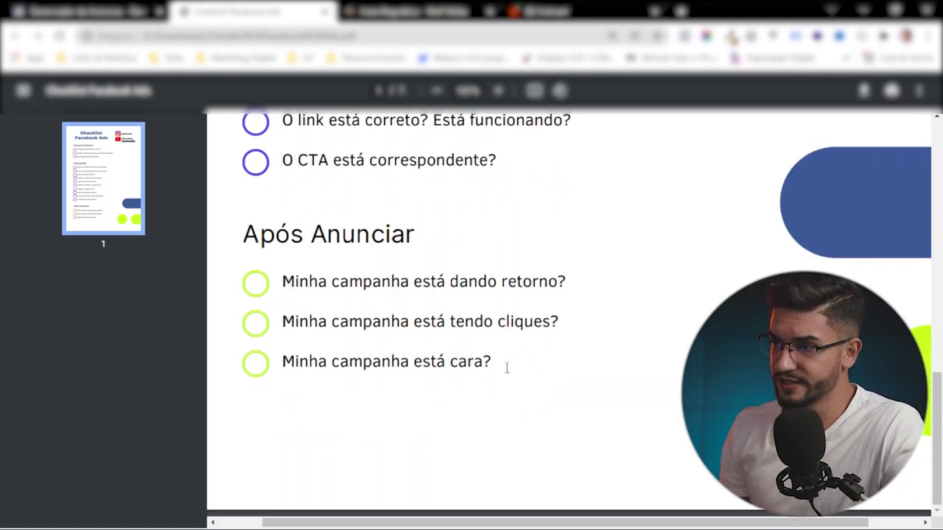
Switch back to Ads Manager and examine the description of the CPM (custo por 1.000 impressões) column in the ads table.
left_click(79, 9)
left_click_drag(402, 337, 438, 352)
left_click(438, 352)
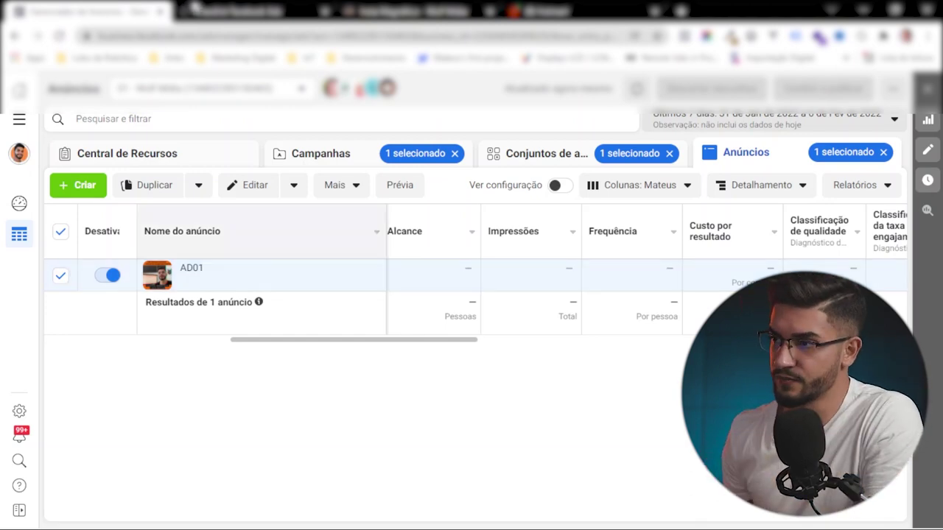
left_click(254, 11)
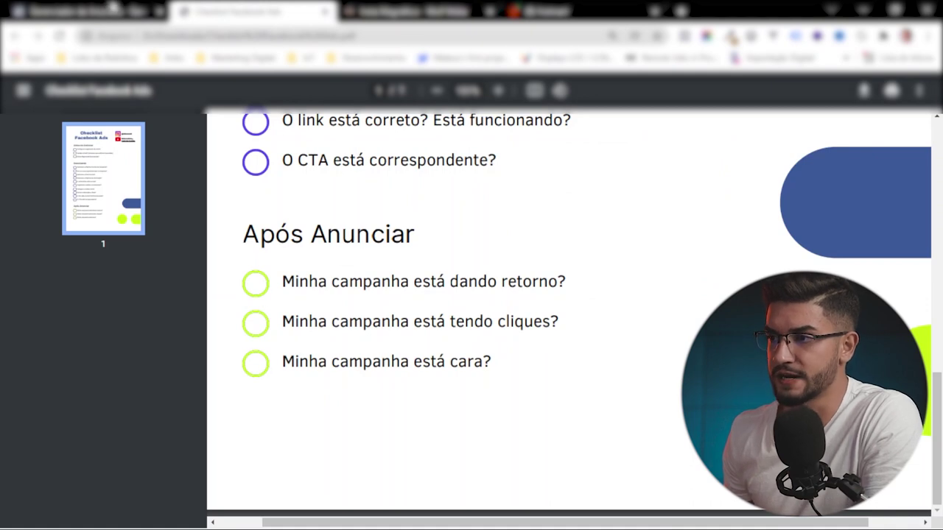
key("ctrl+shift+Tab")
left_click_drag(336, 341, 798, 398)
mouse_move(818, 234)
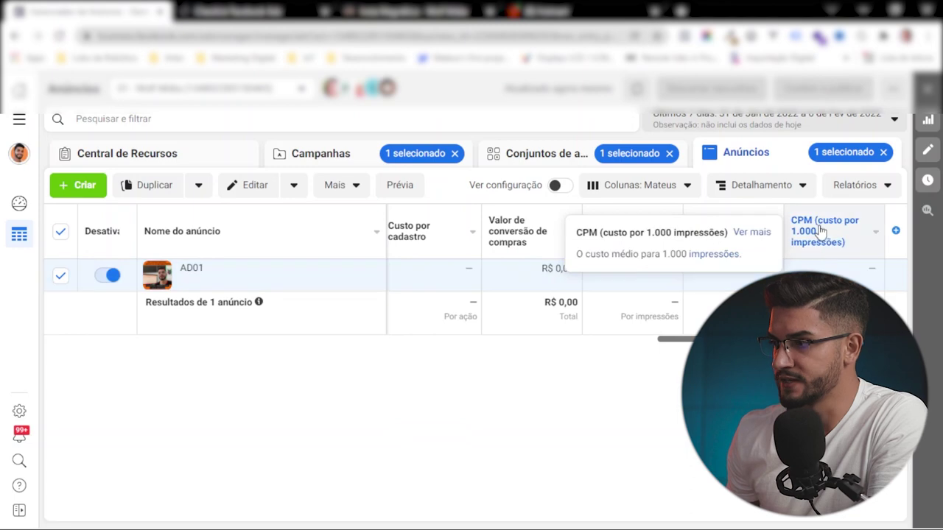